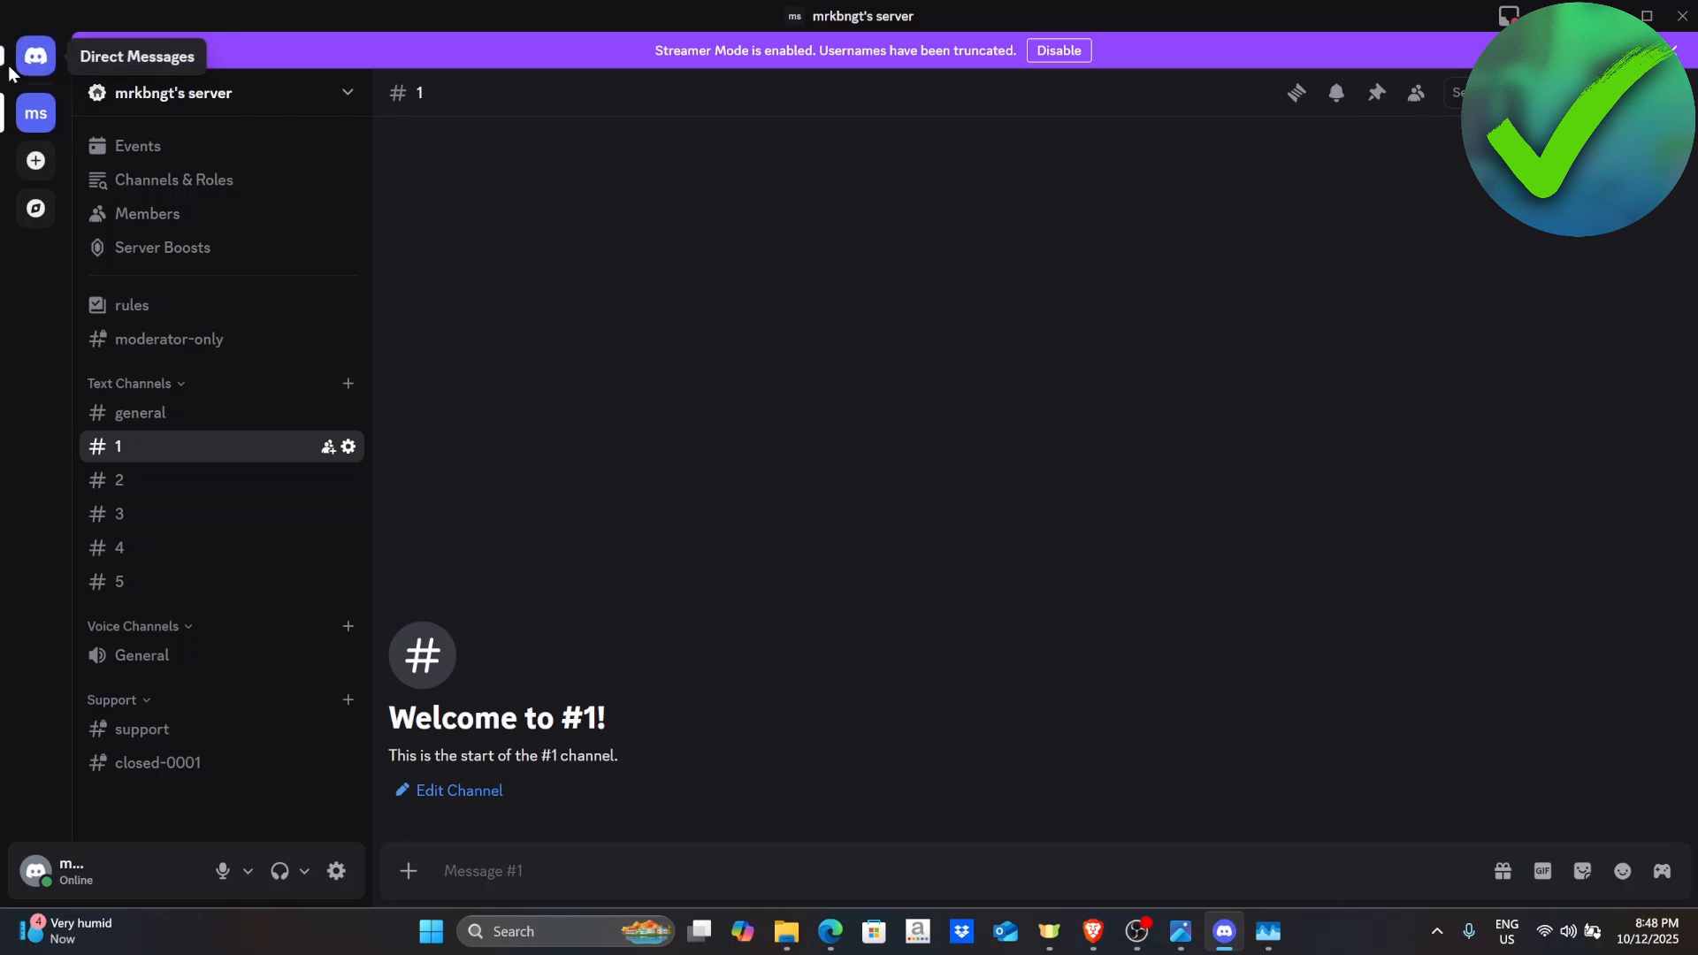
Open the server's webhook integrations and create a new webhook posting to #general
left_click(28, 115)
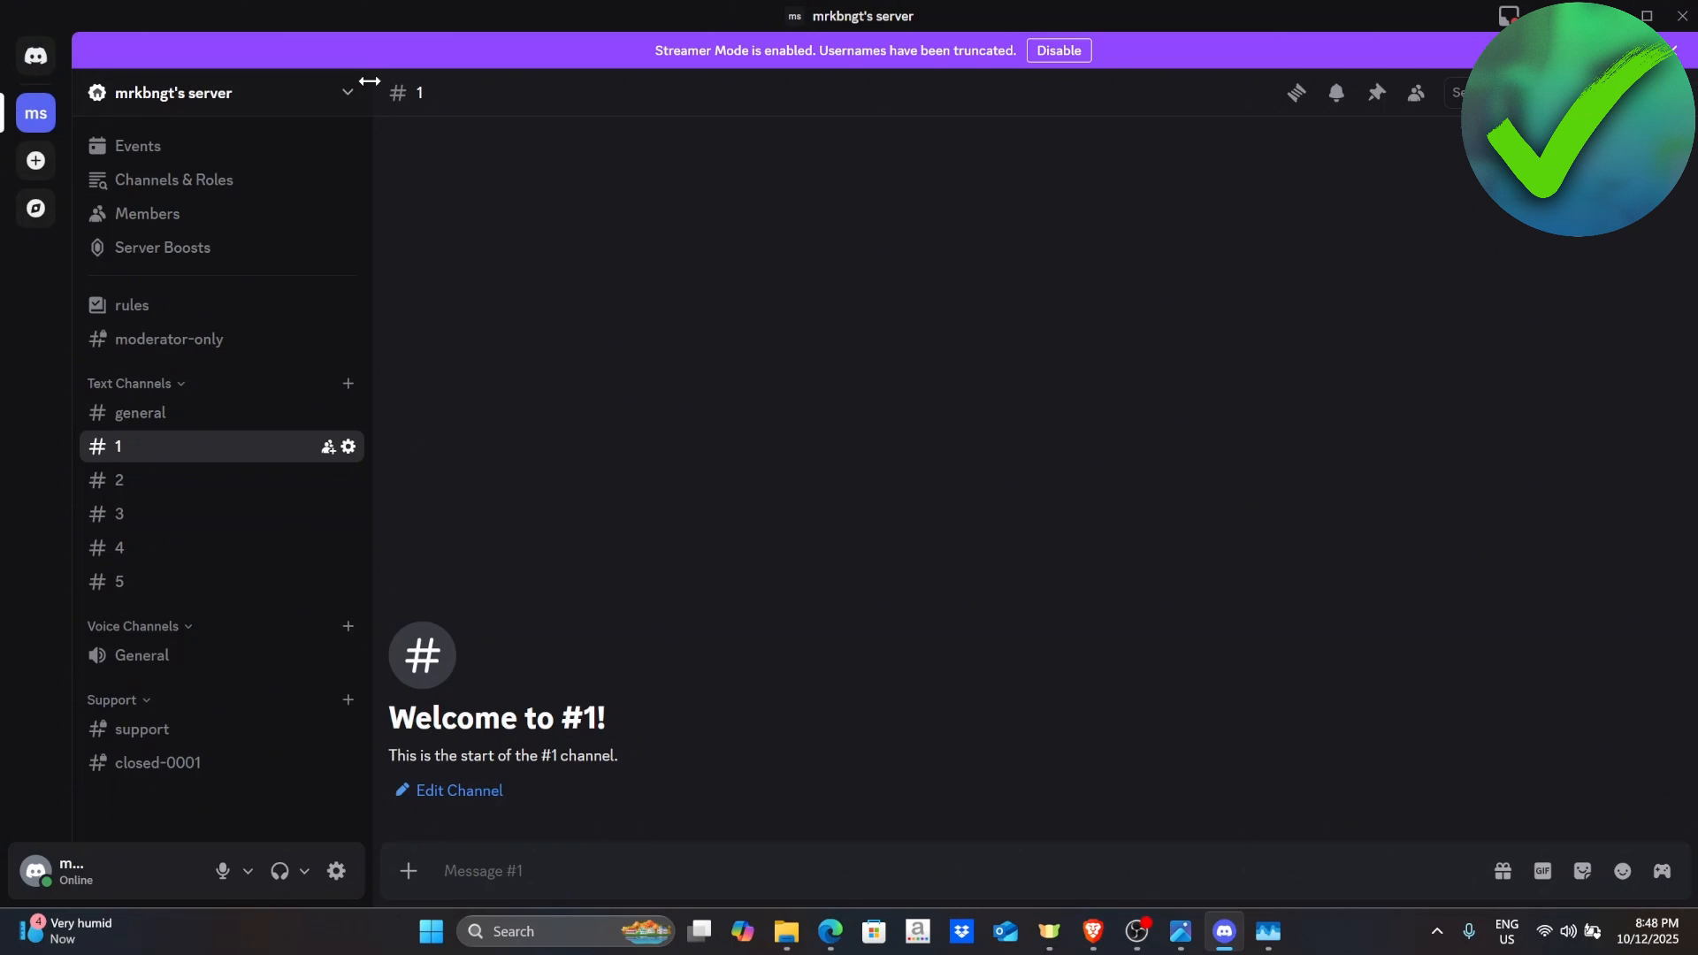
left_click(347, 99)
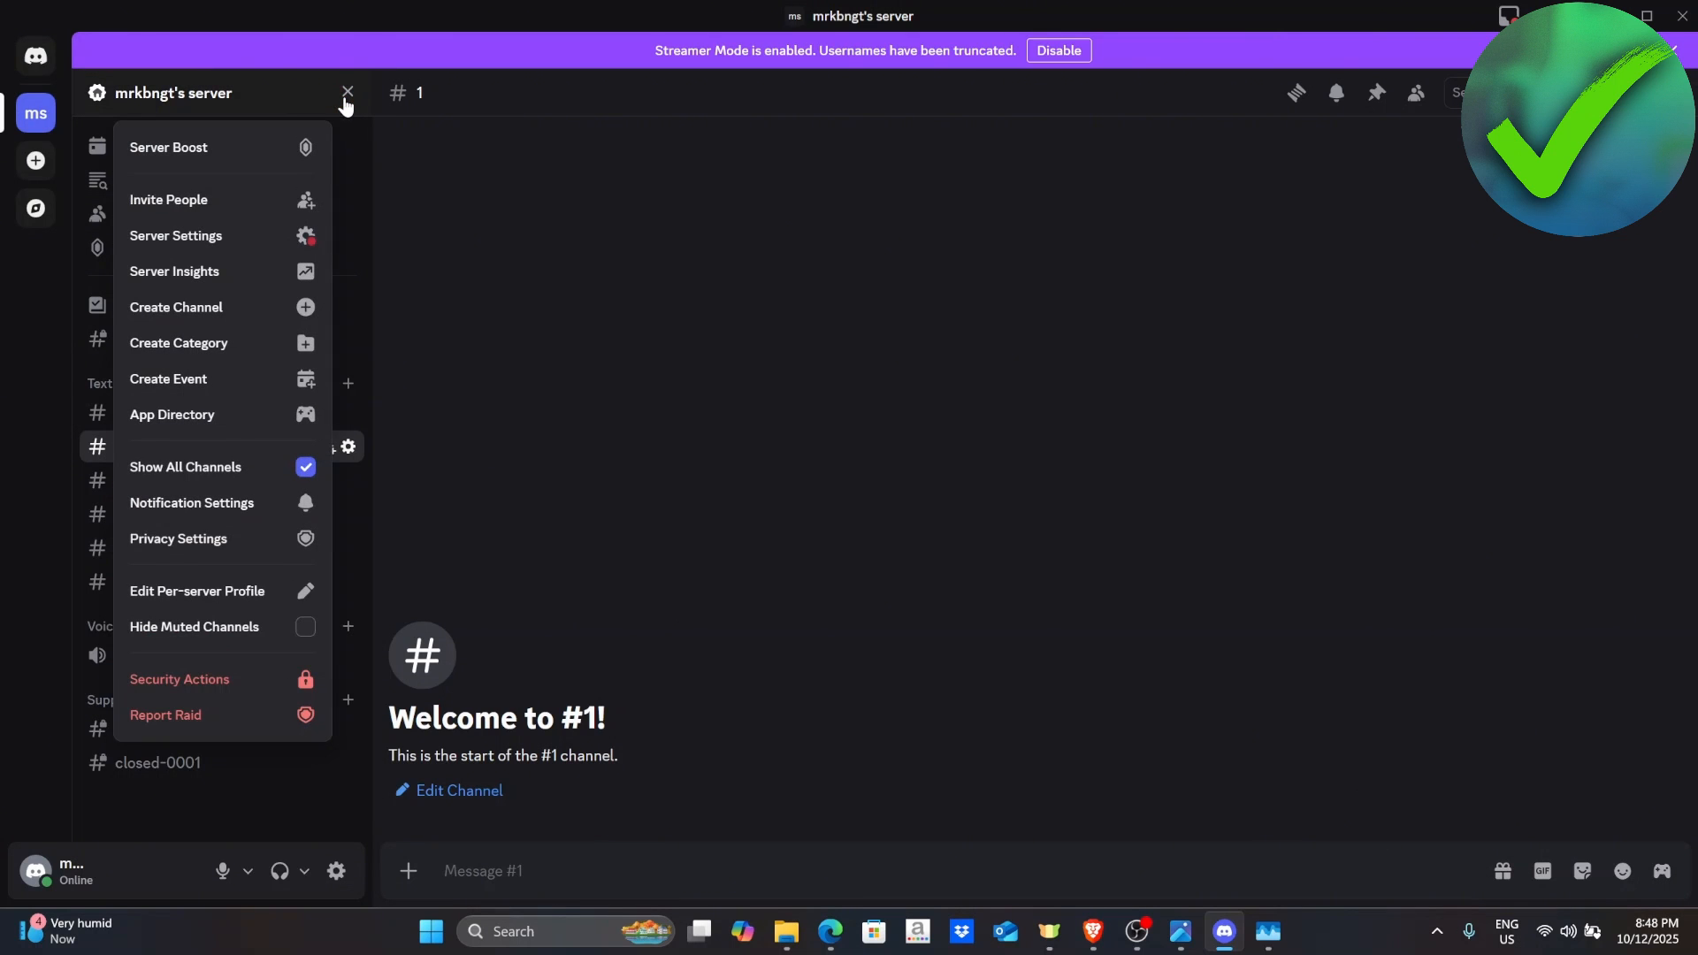
left_click(241, 237)
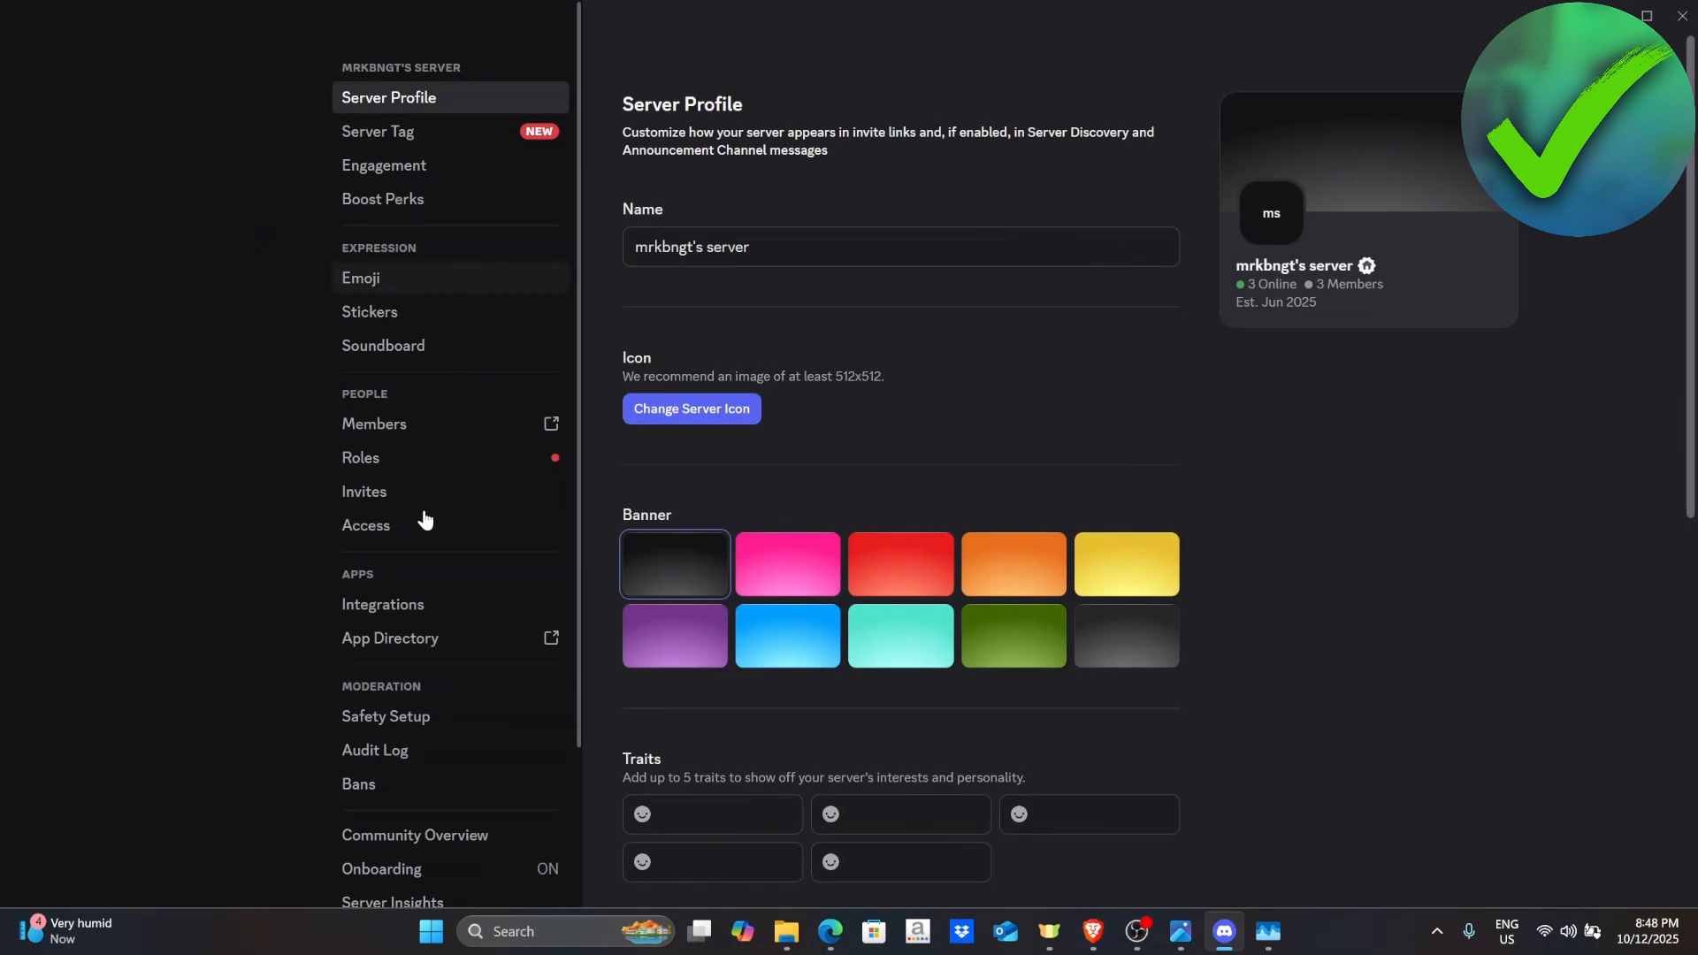
left_click(428, 608)
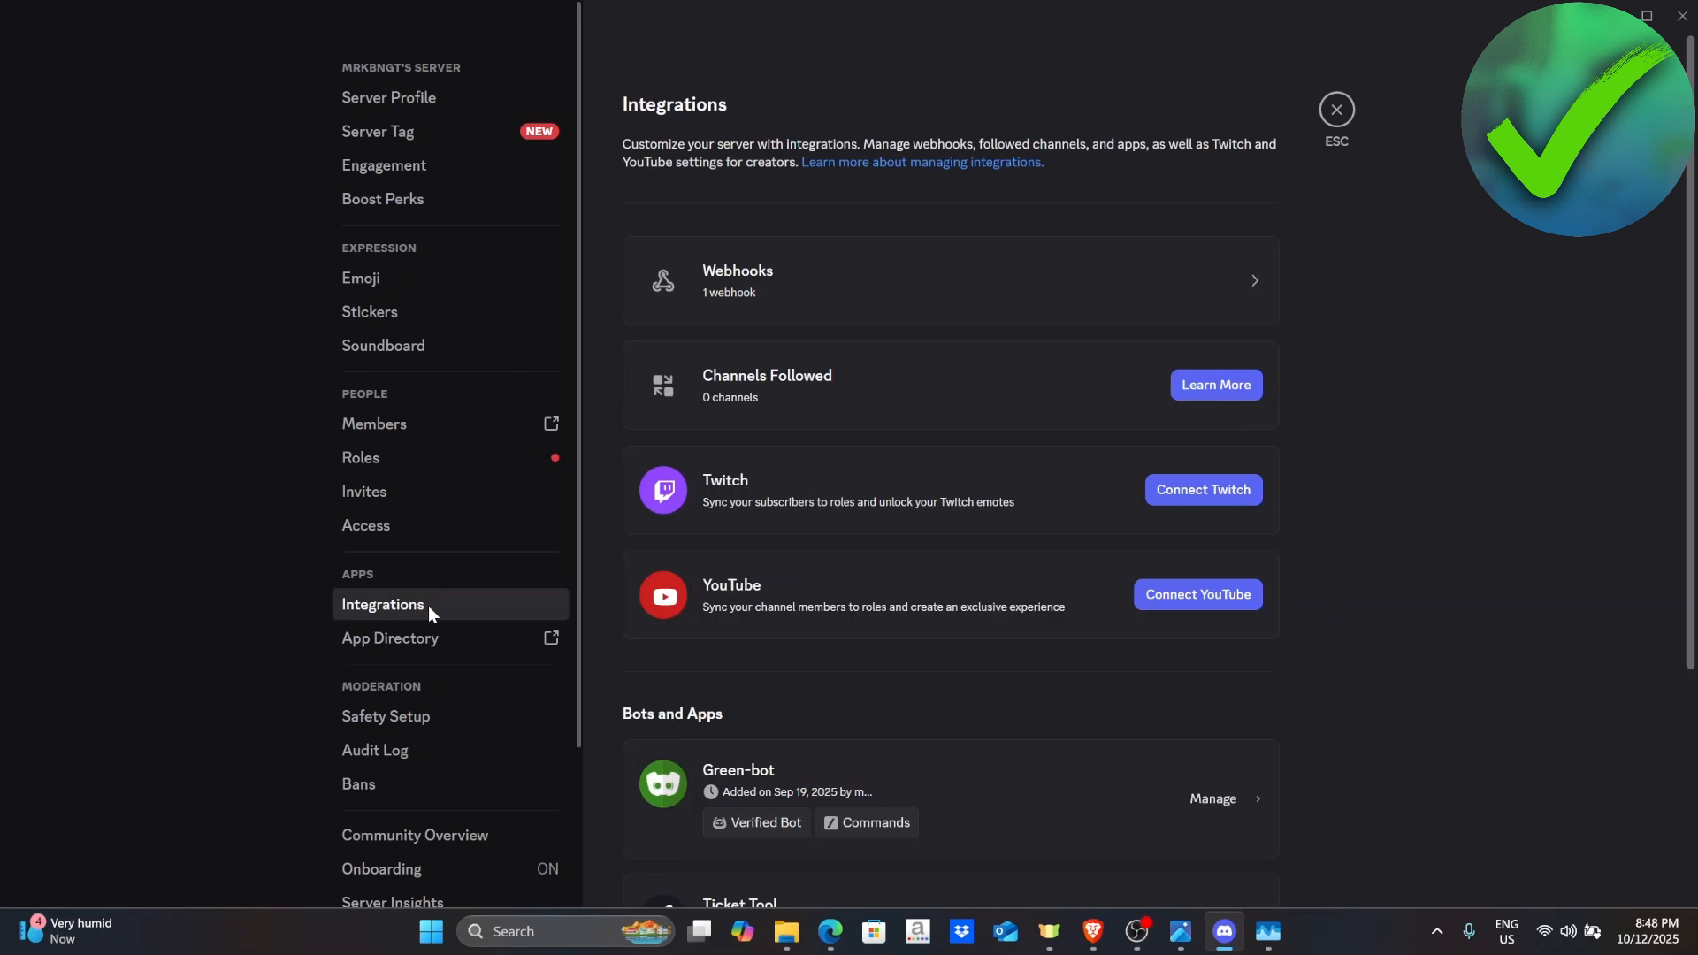
left_click(1094, 279)
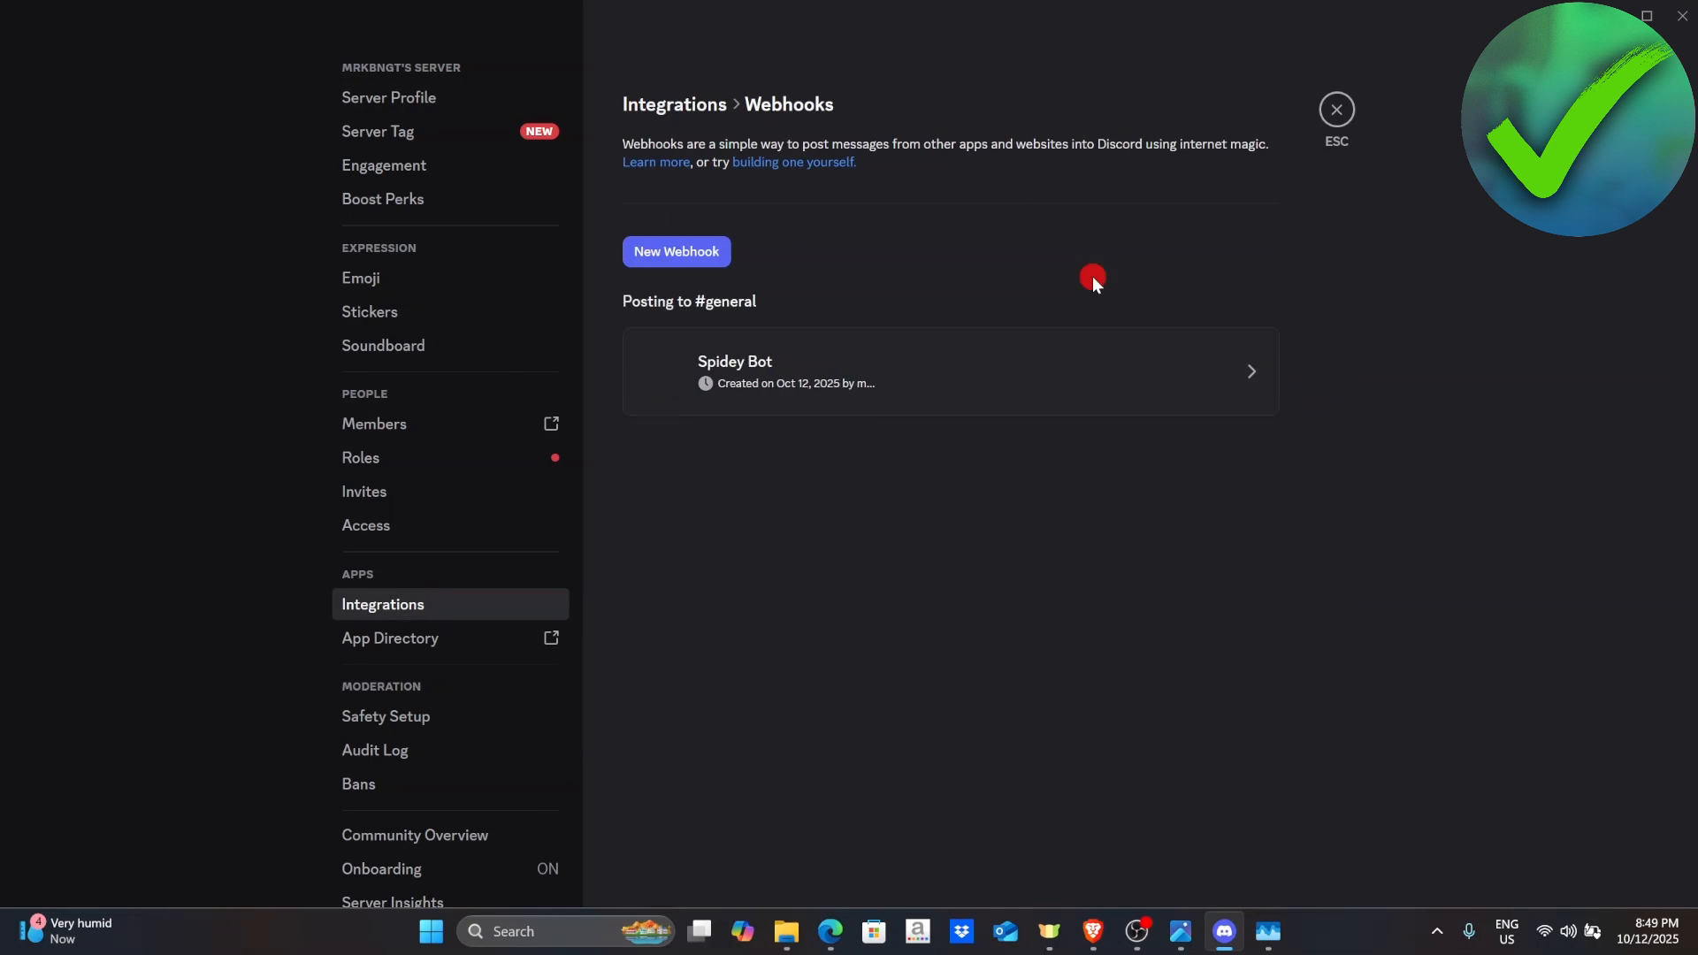
left_click(692, 262)
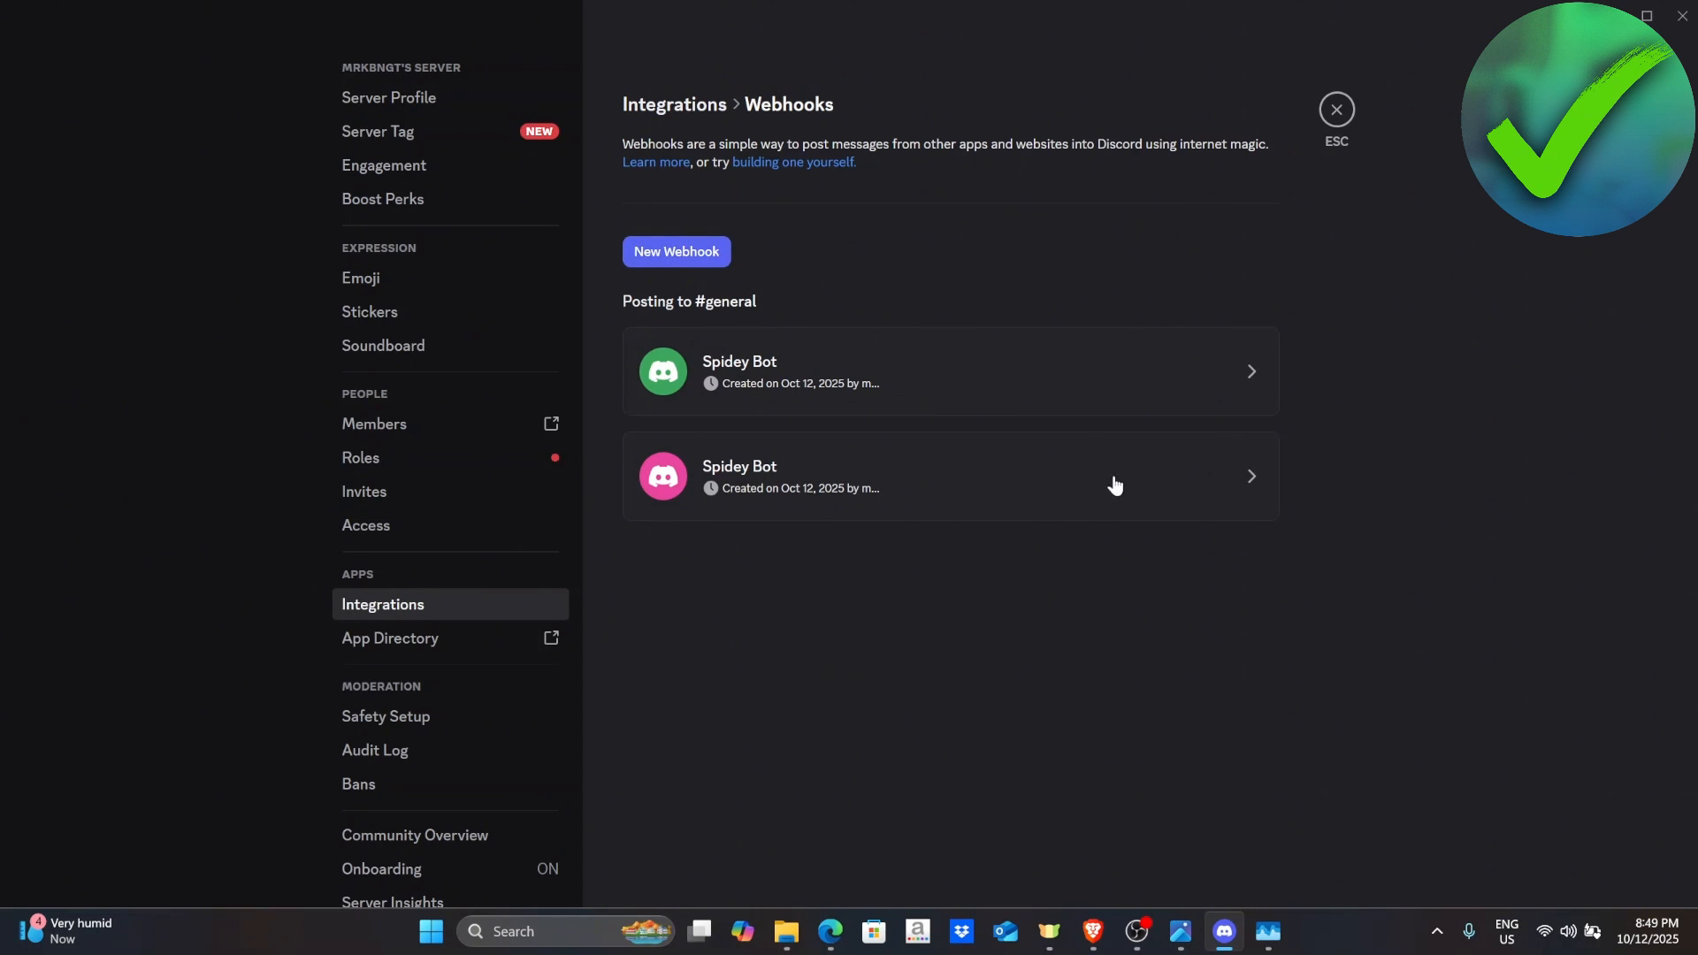
Rename the newly created webhook to Example, save the change and copy its webhook URL
left_click(1212, 491)
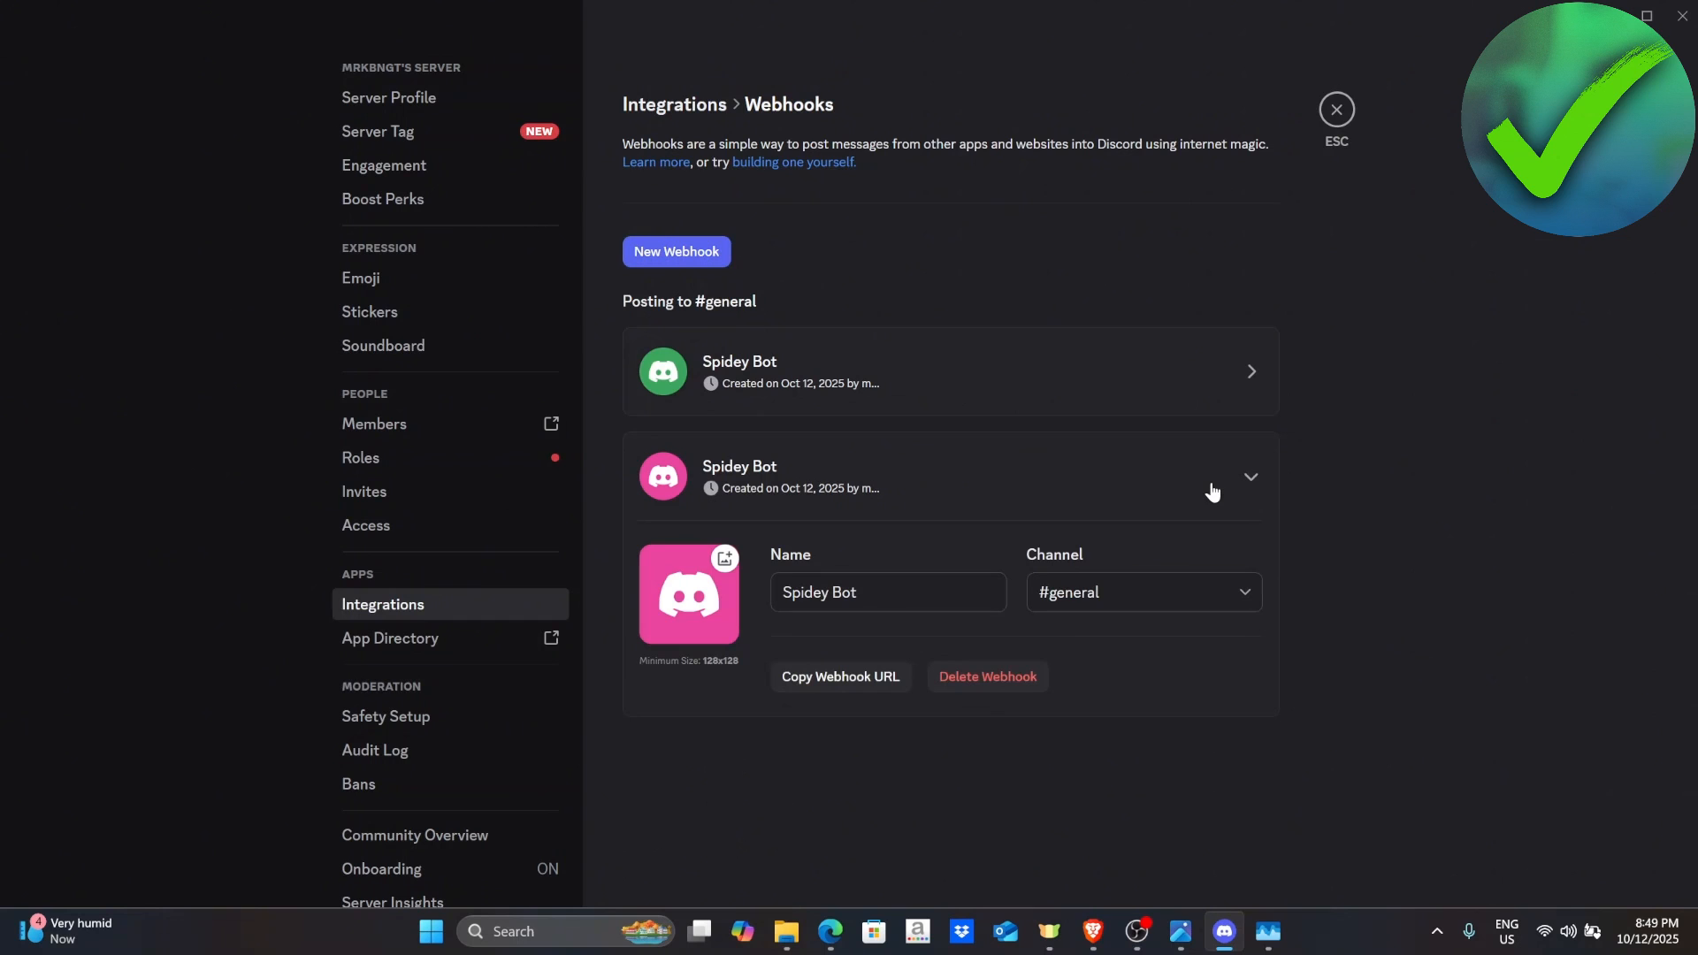
triple_click(937, 597)
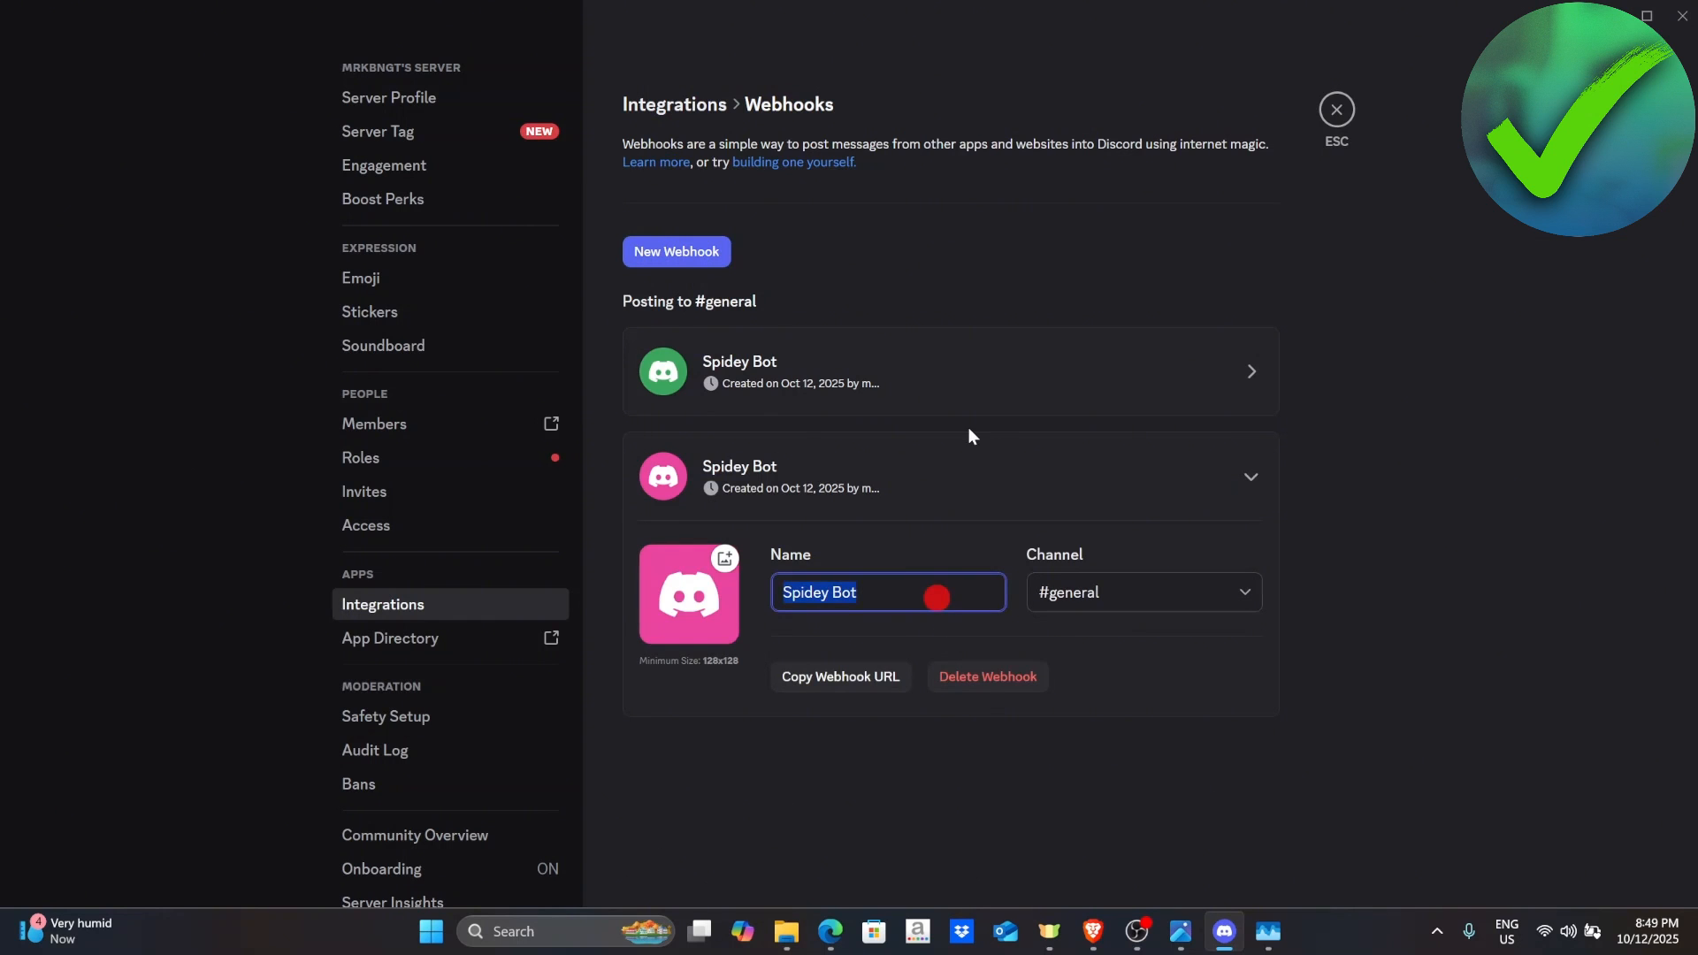
type("Example")
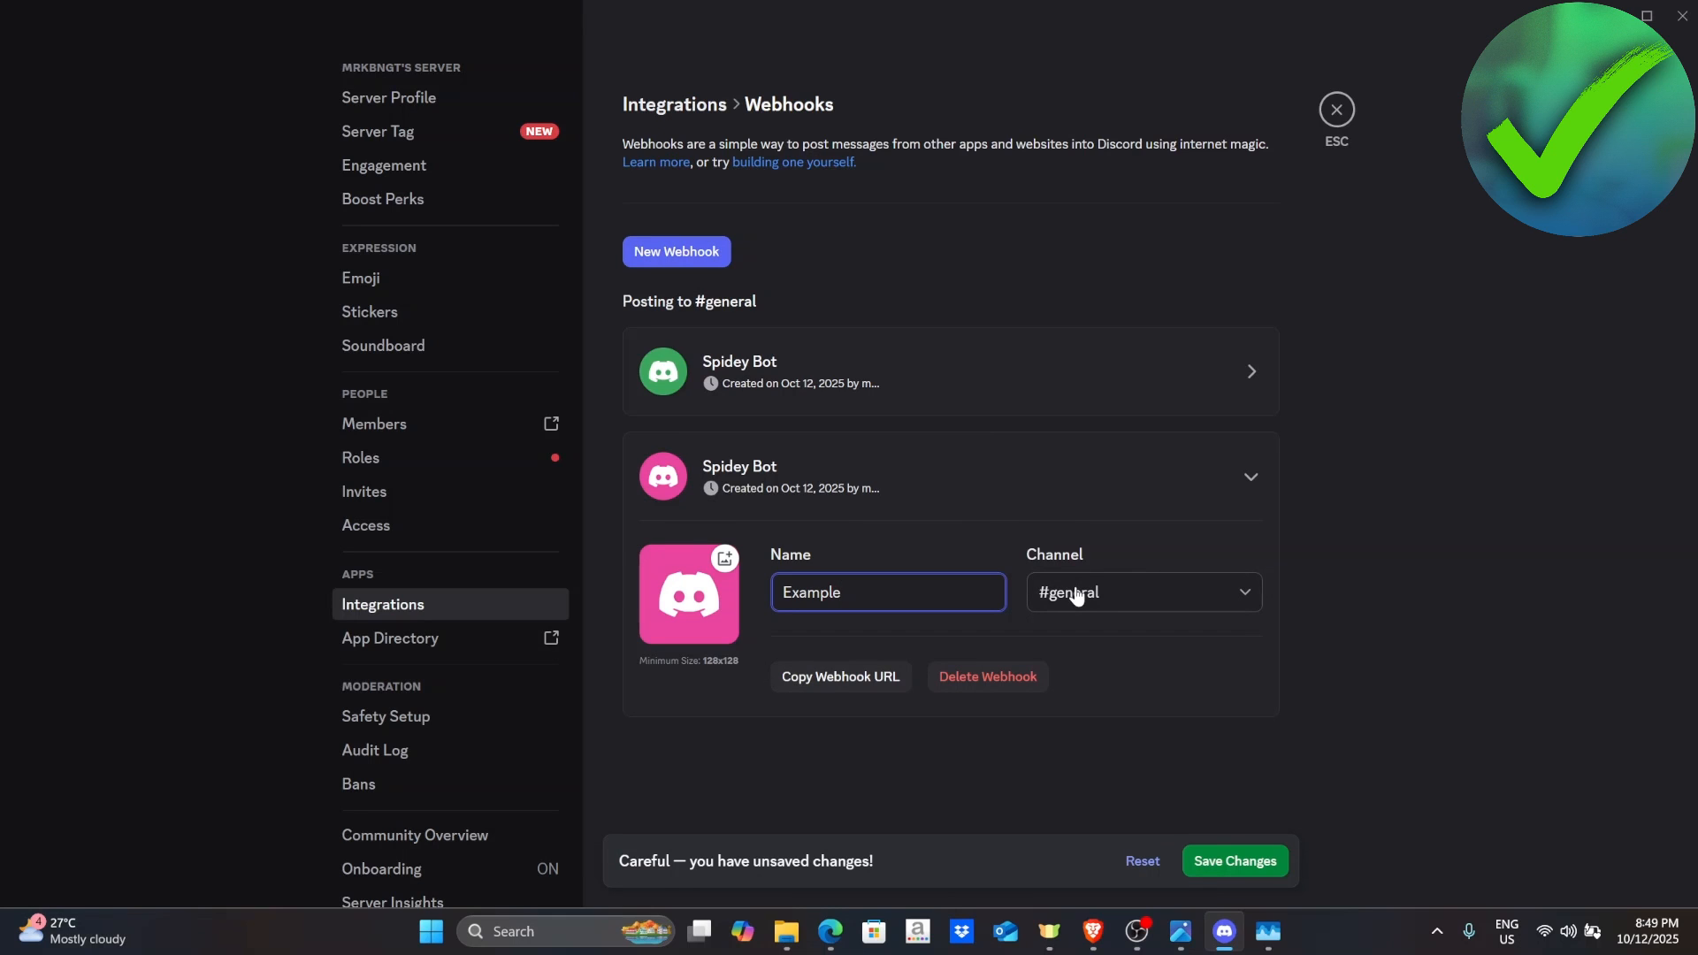
left_click(1249, 861)
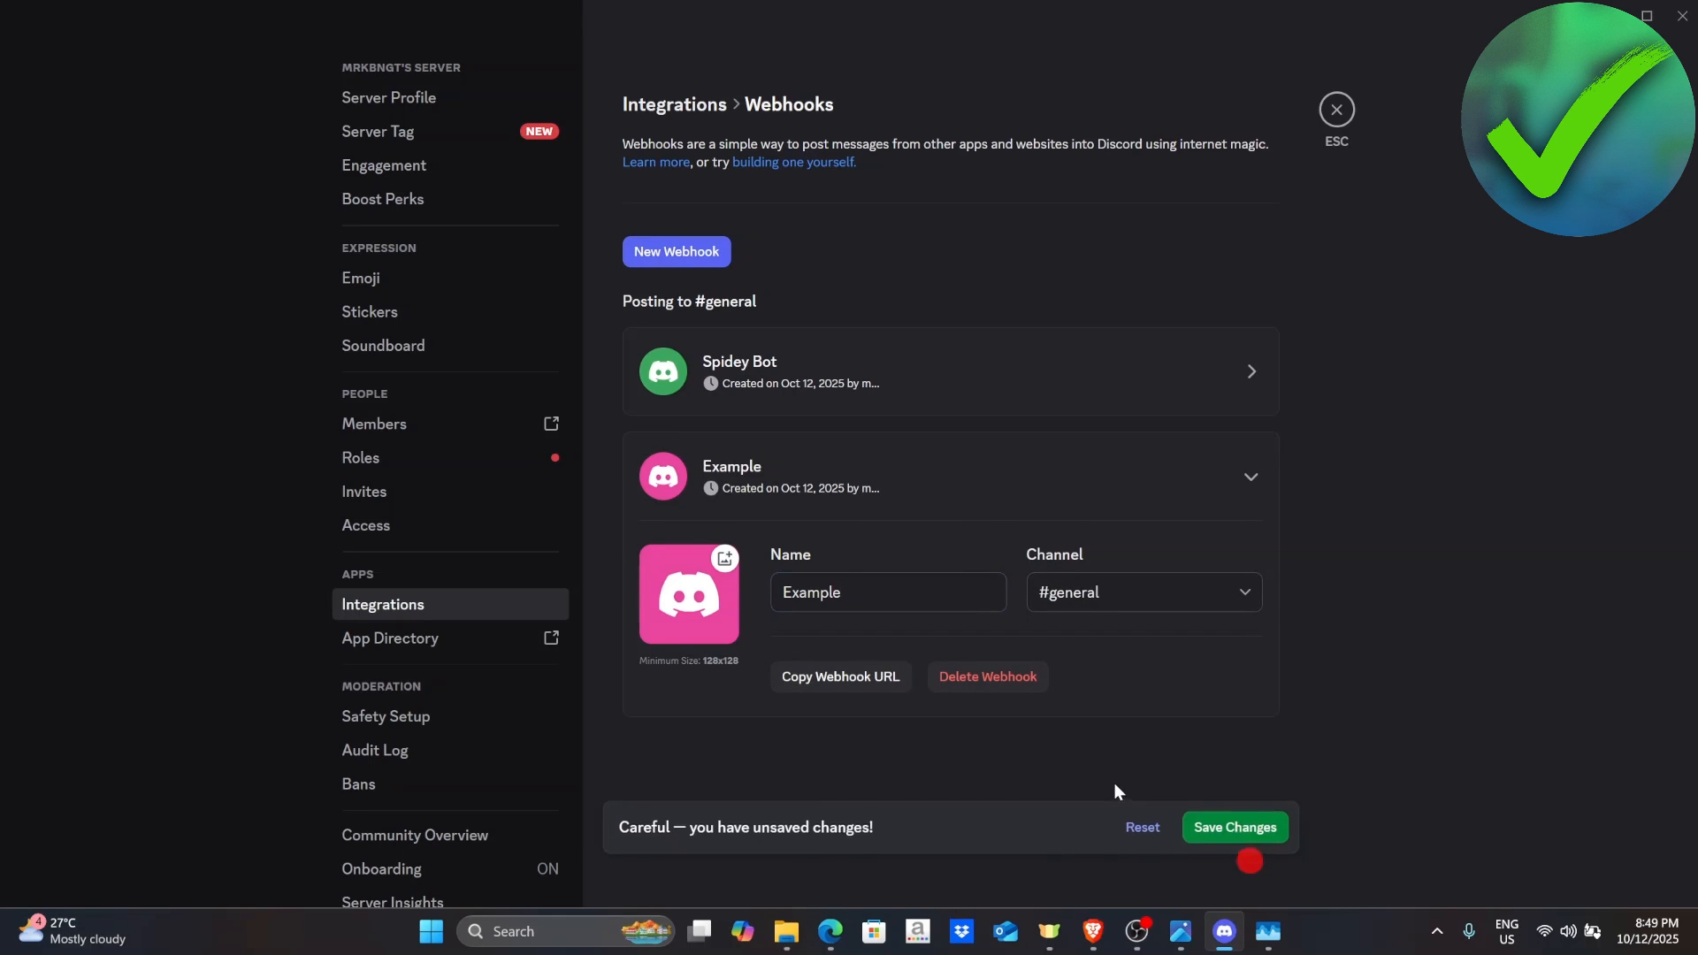
left_click(842, 678)
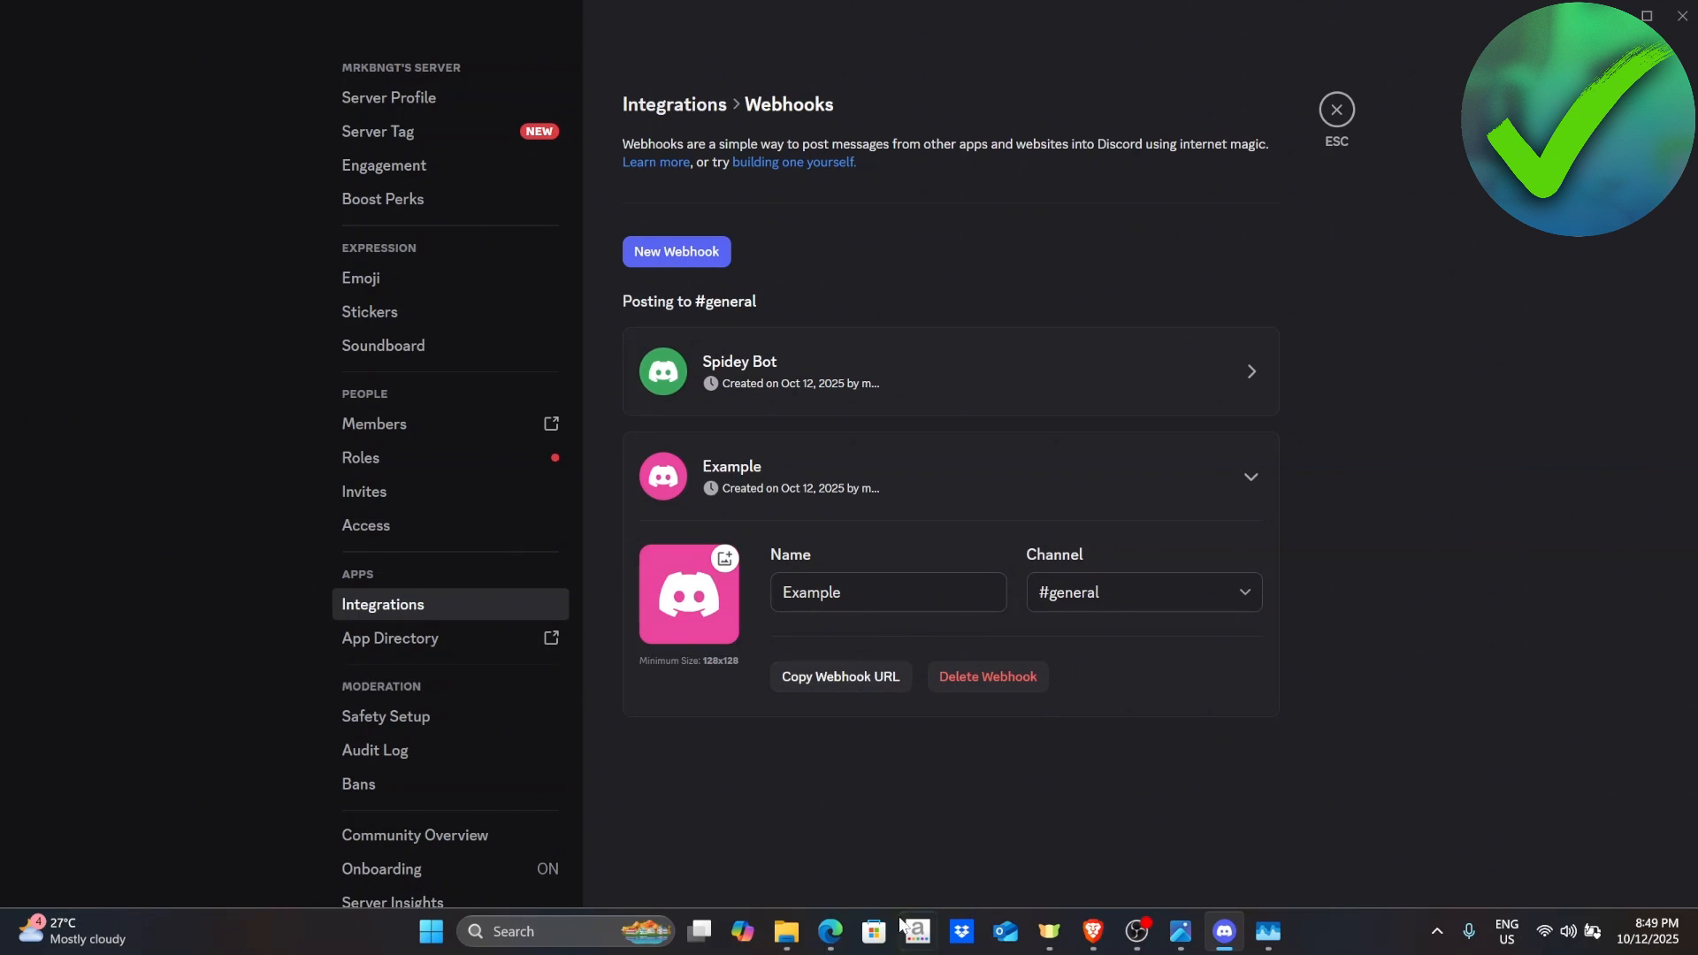
Switch to the Edge browser and open the discohook.app website
left_click(830, 931)
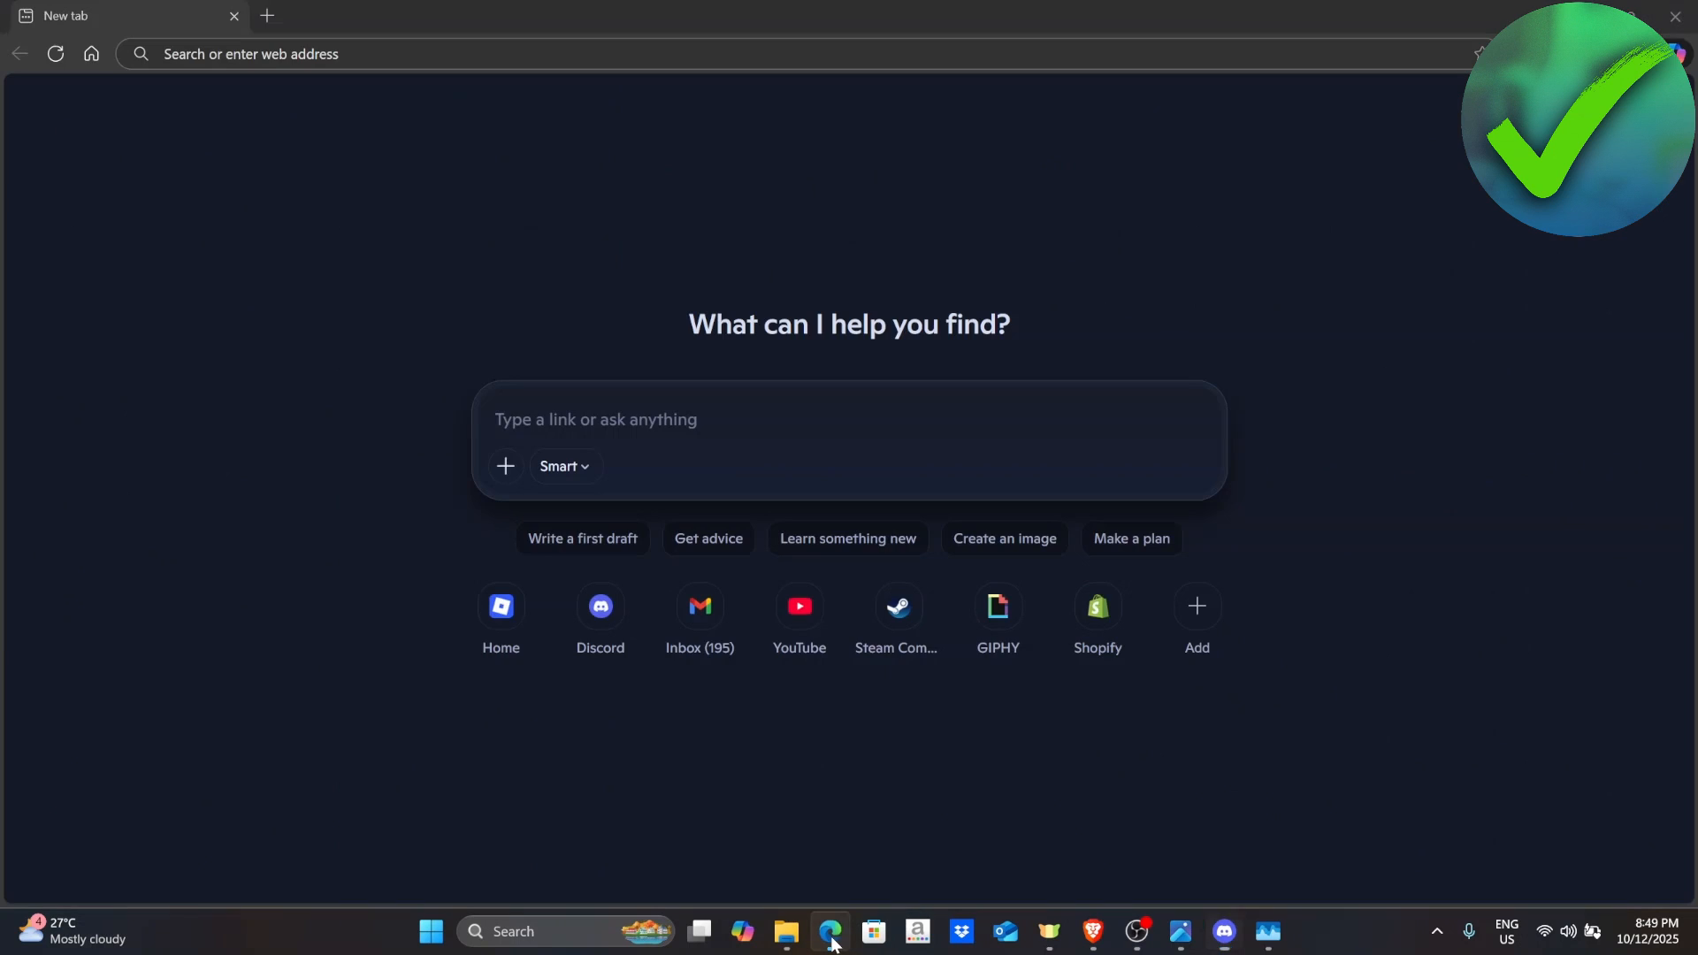
left_click(719, 51)
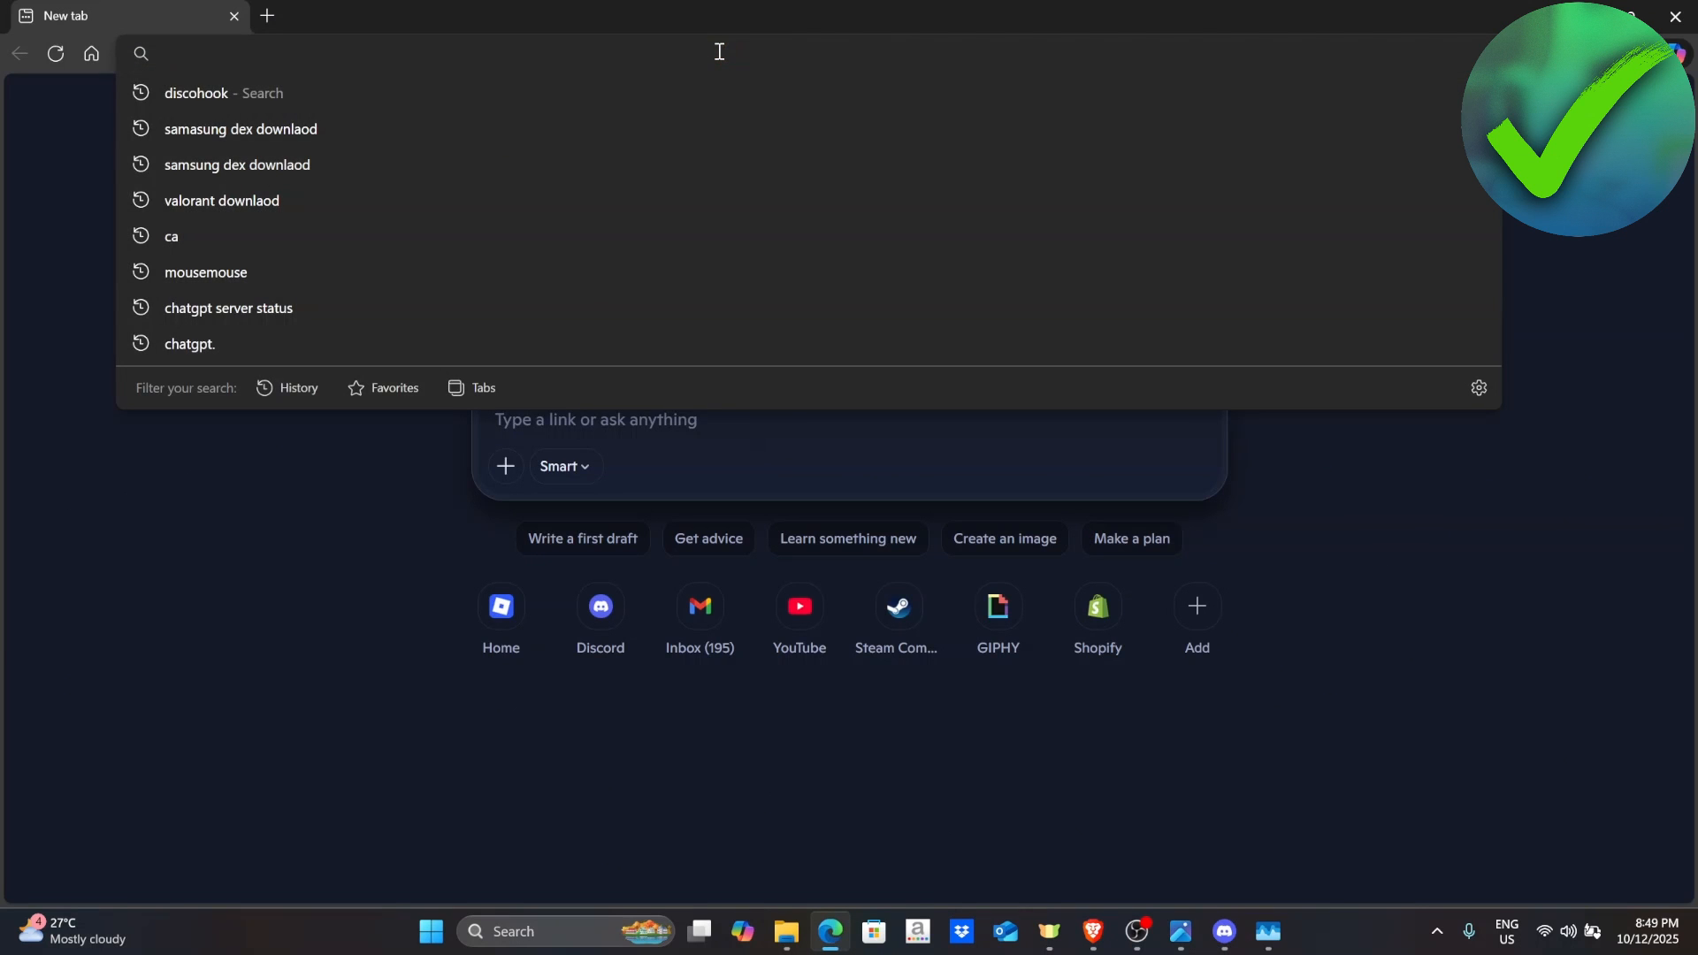
type("discohook.")
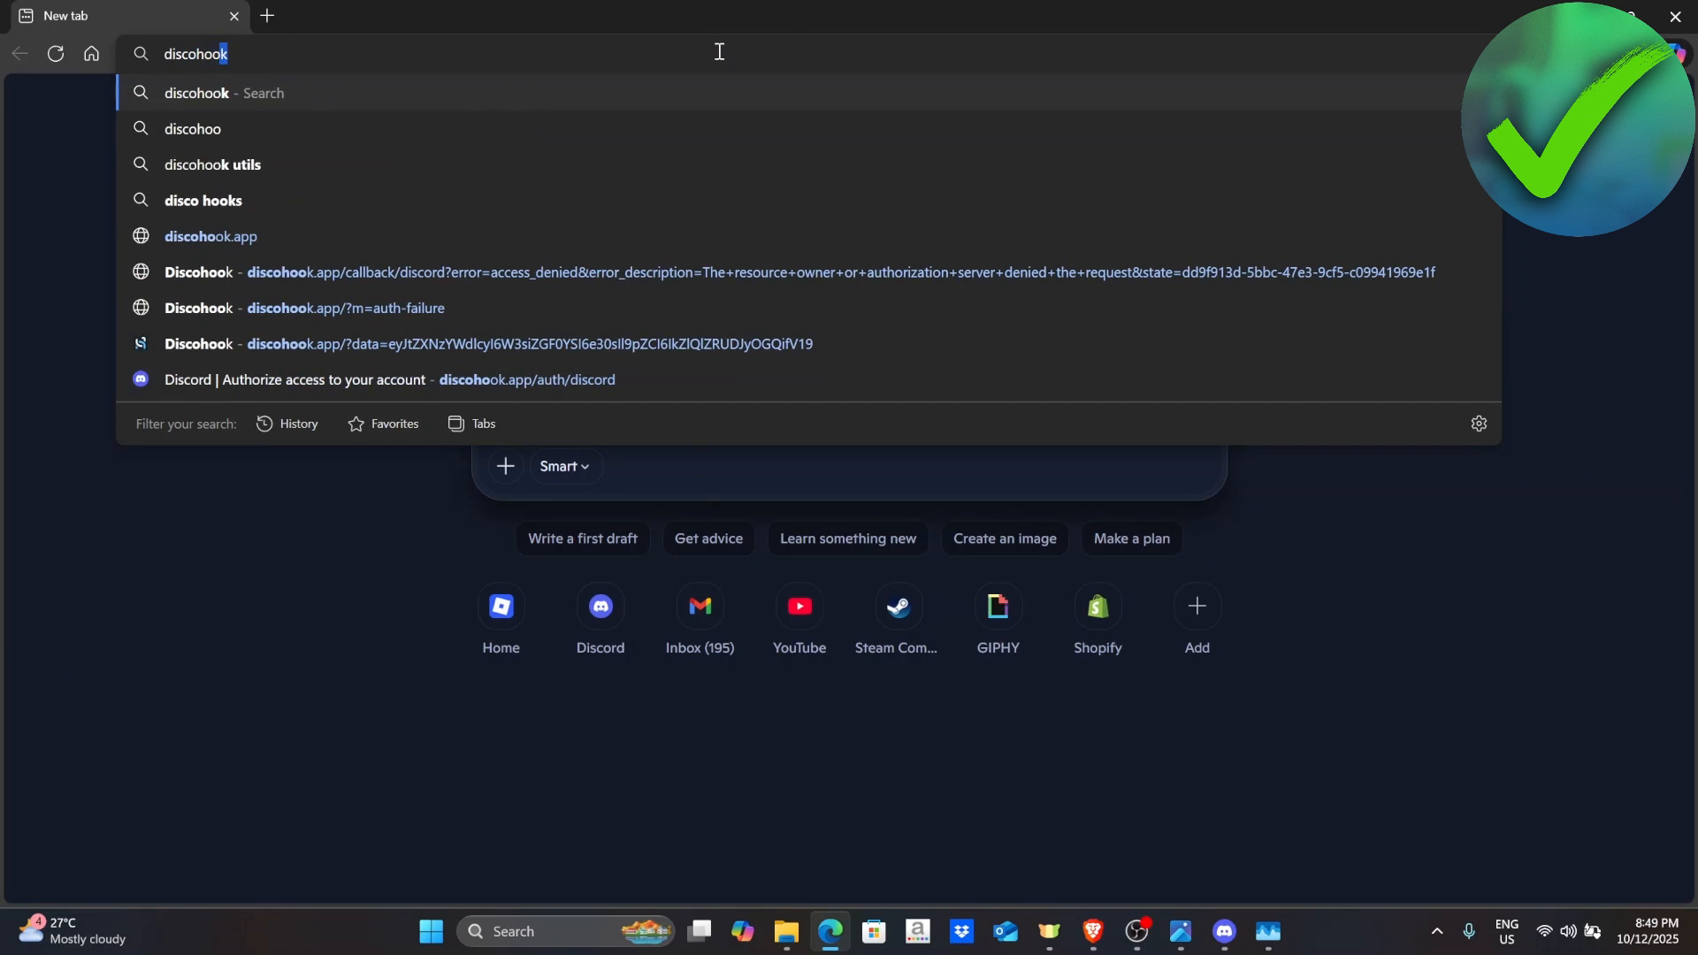
type("app")
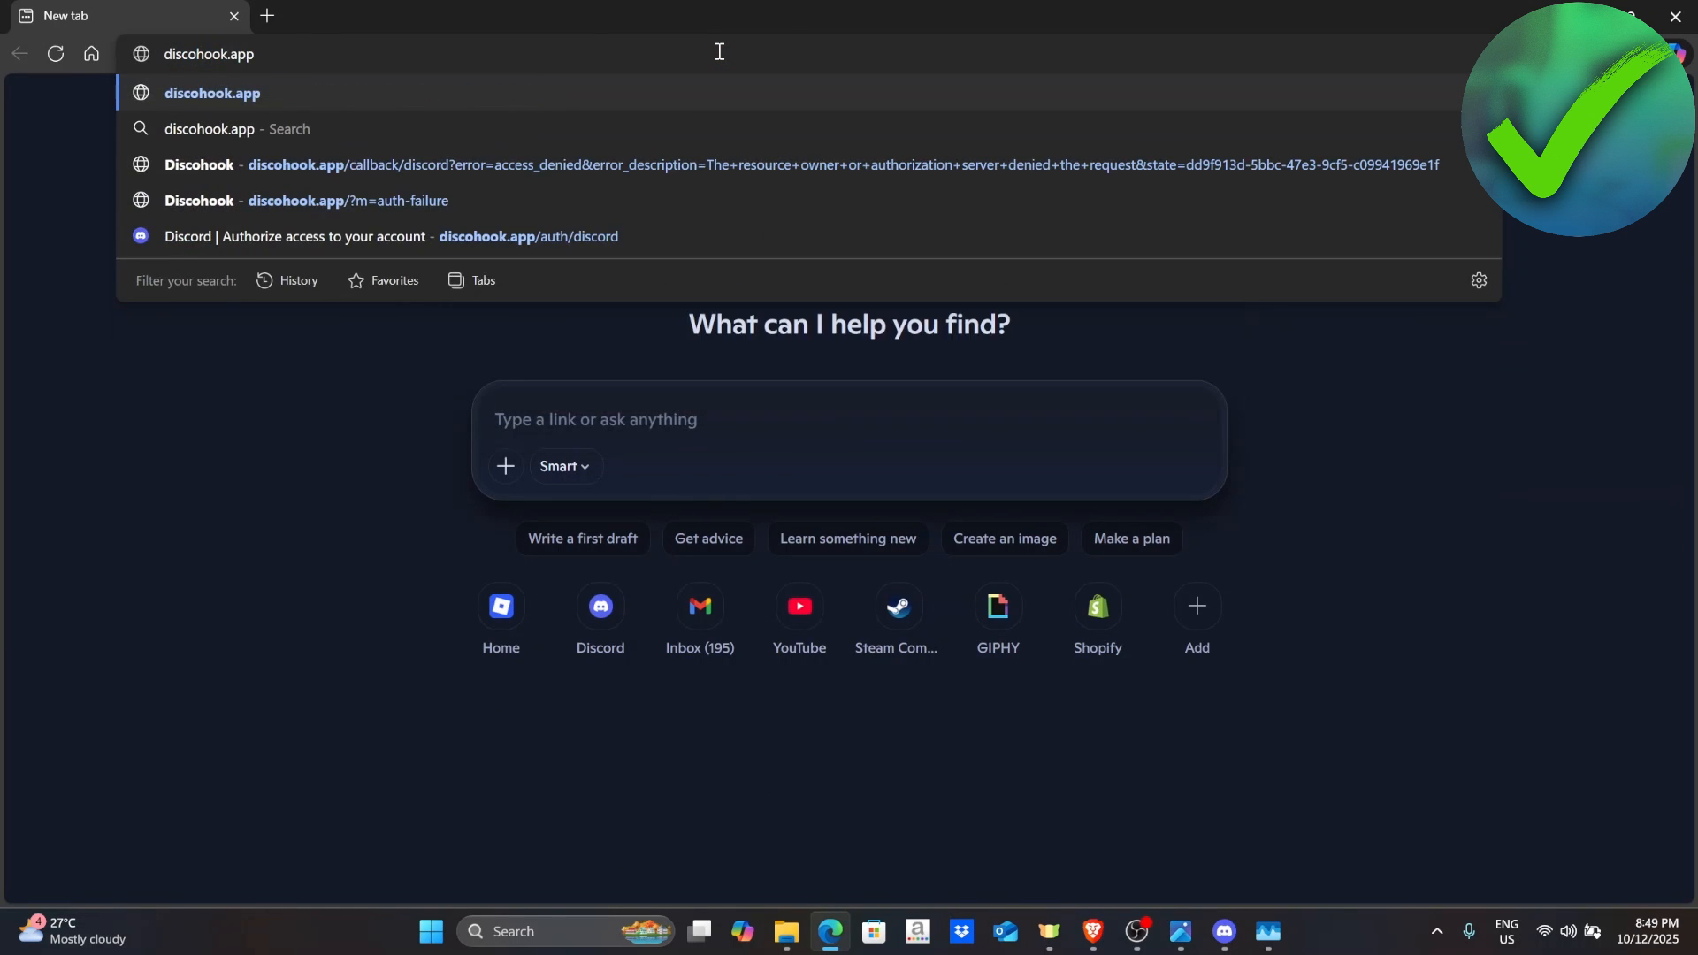
key("Return")
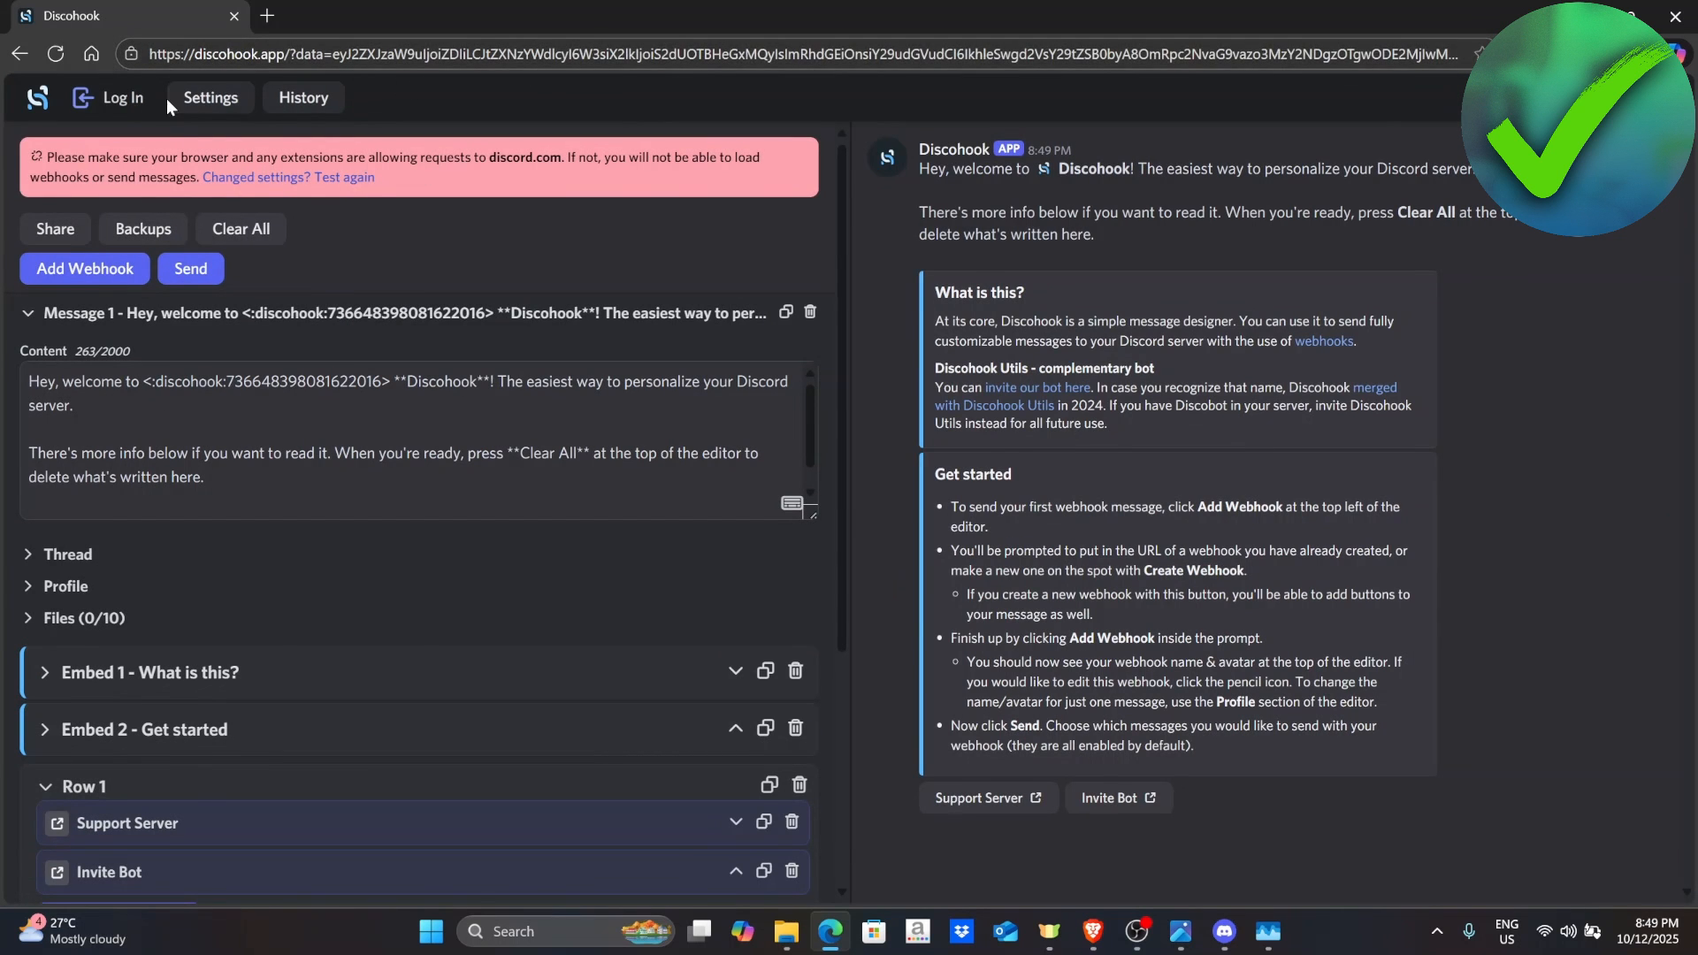
Log in to Discohook with the Discord account by authorizing Discohook Utils, and dismiss the login confirmation
left_click(119, 97)
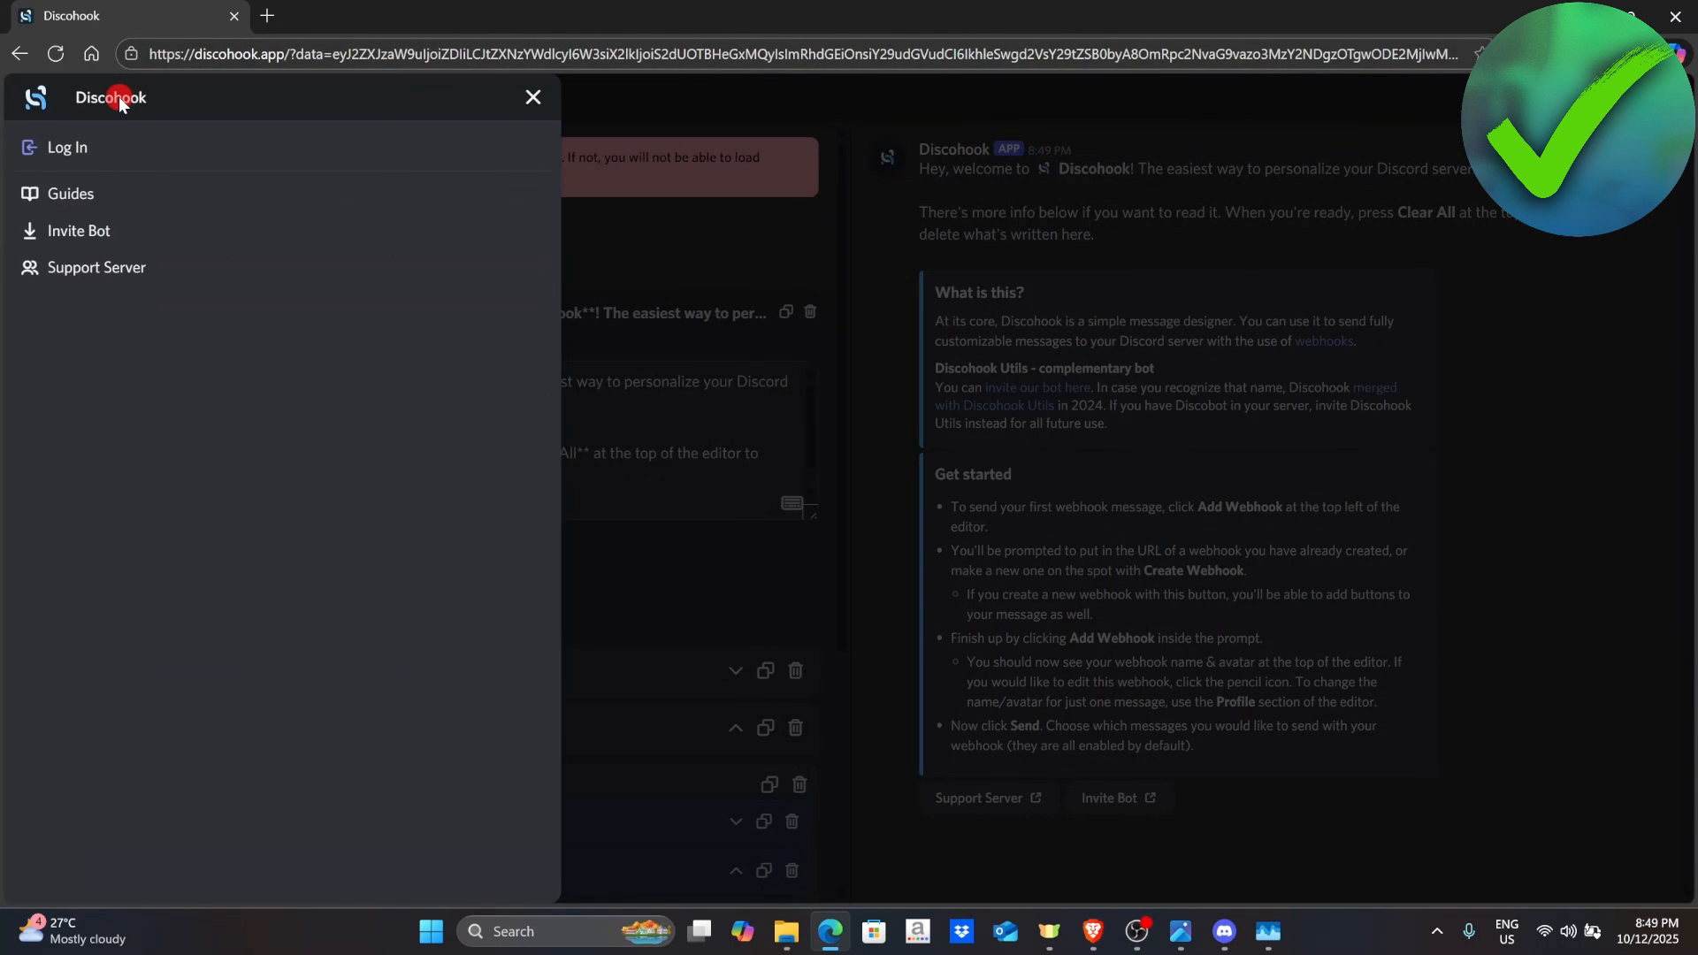
left_click(75, 147)
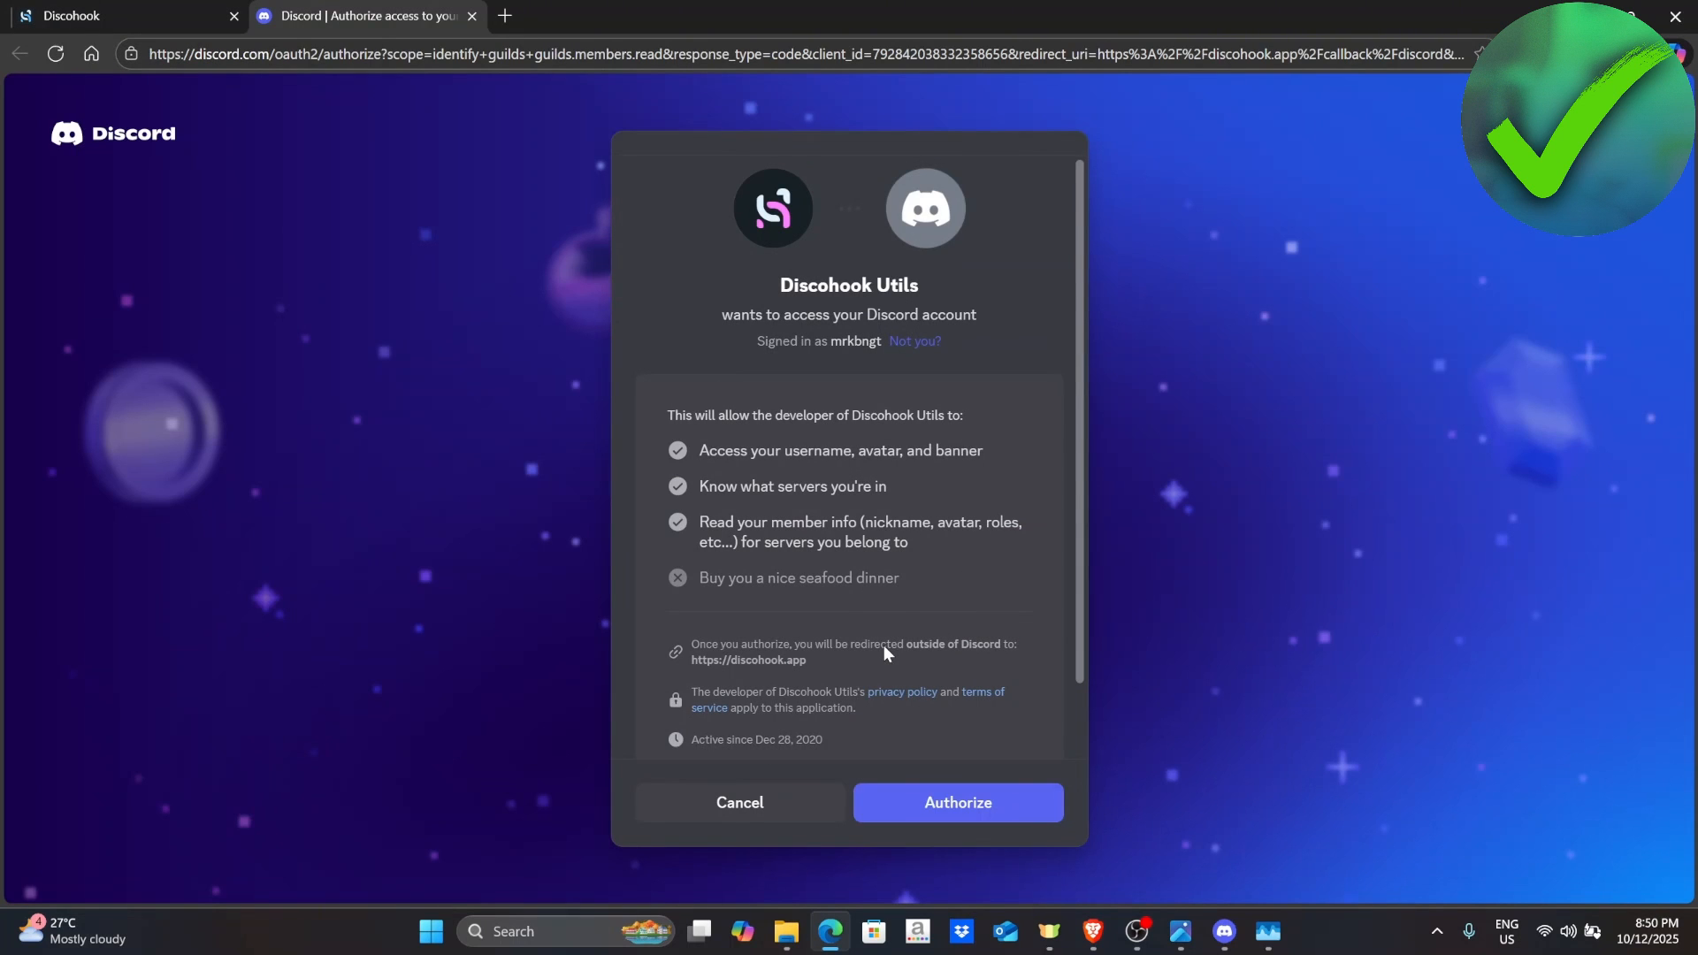
scroll(884, 645, "down", 1)
left_click(980, 802)
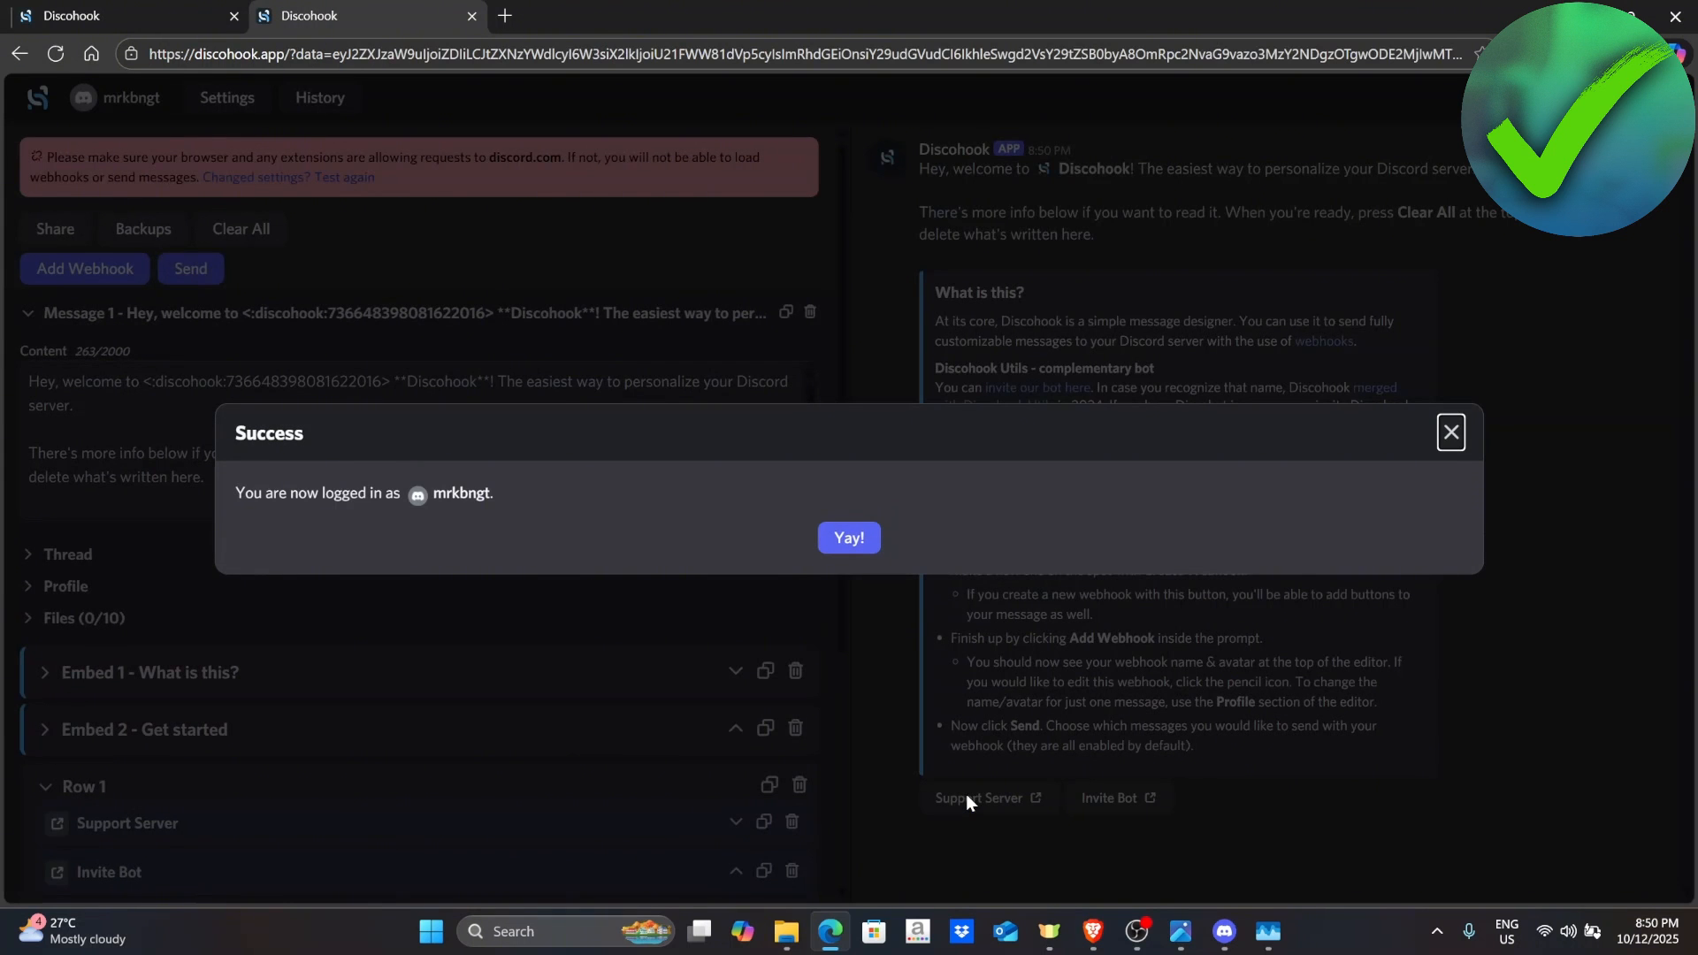
left_click(859, 531)
Close the old Discohook tab and clear all sample content from the message editor
left_click(235, 16)
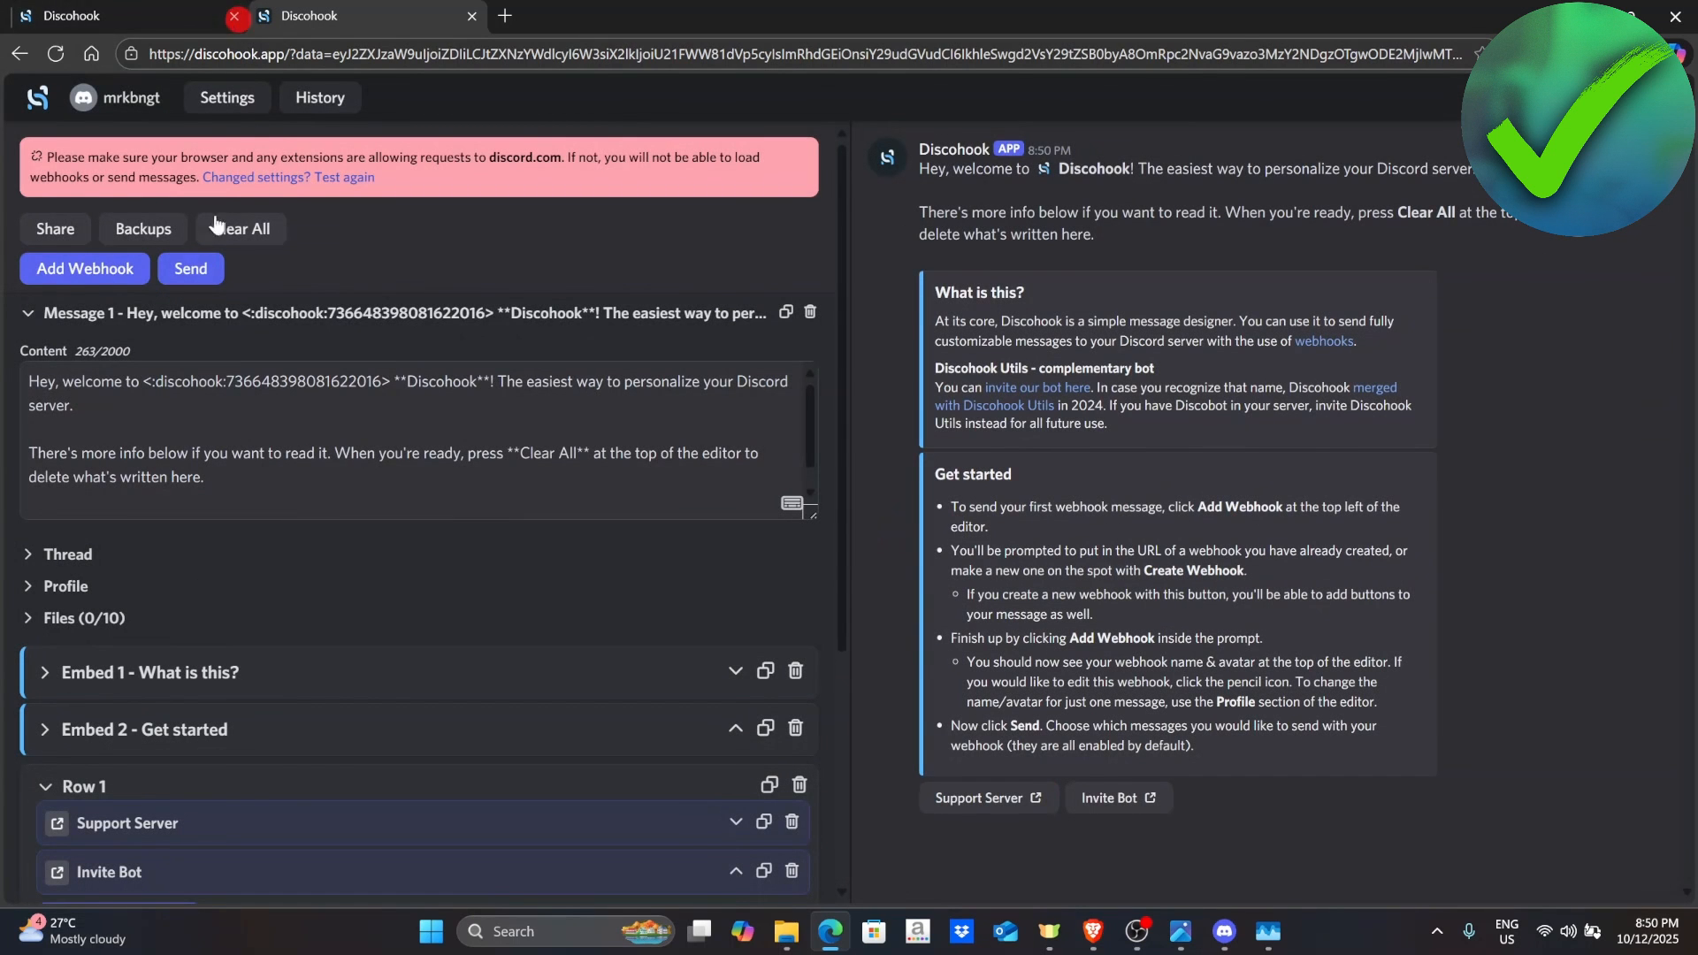
left_click(232, 230)
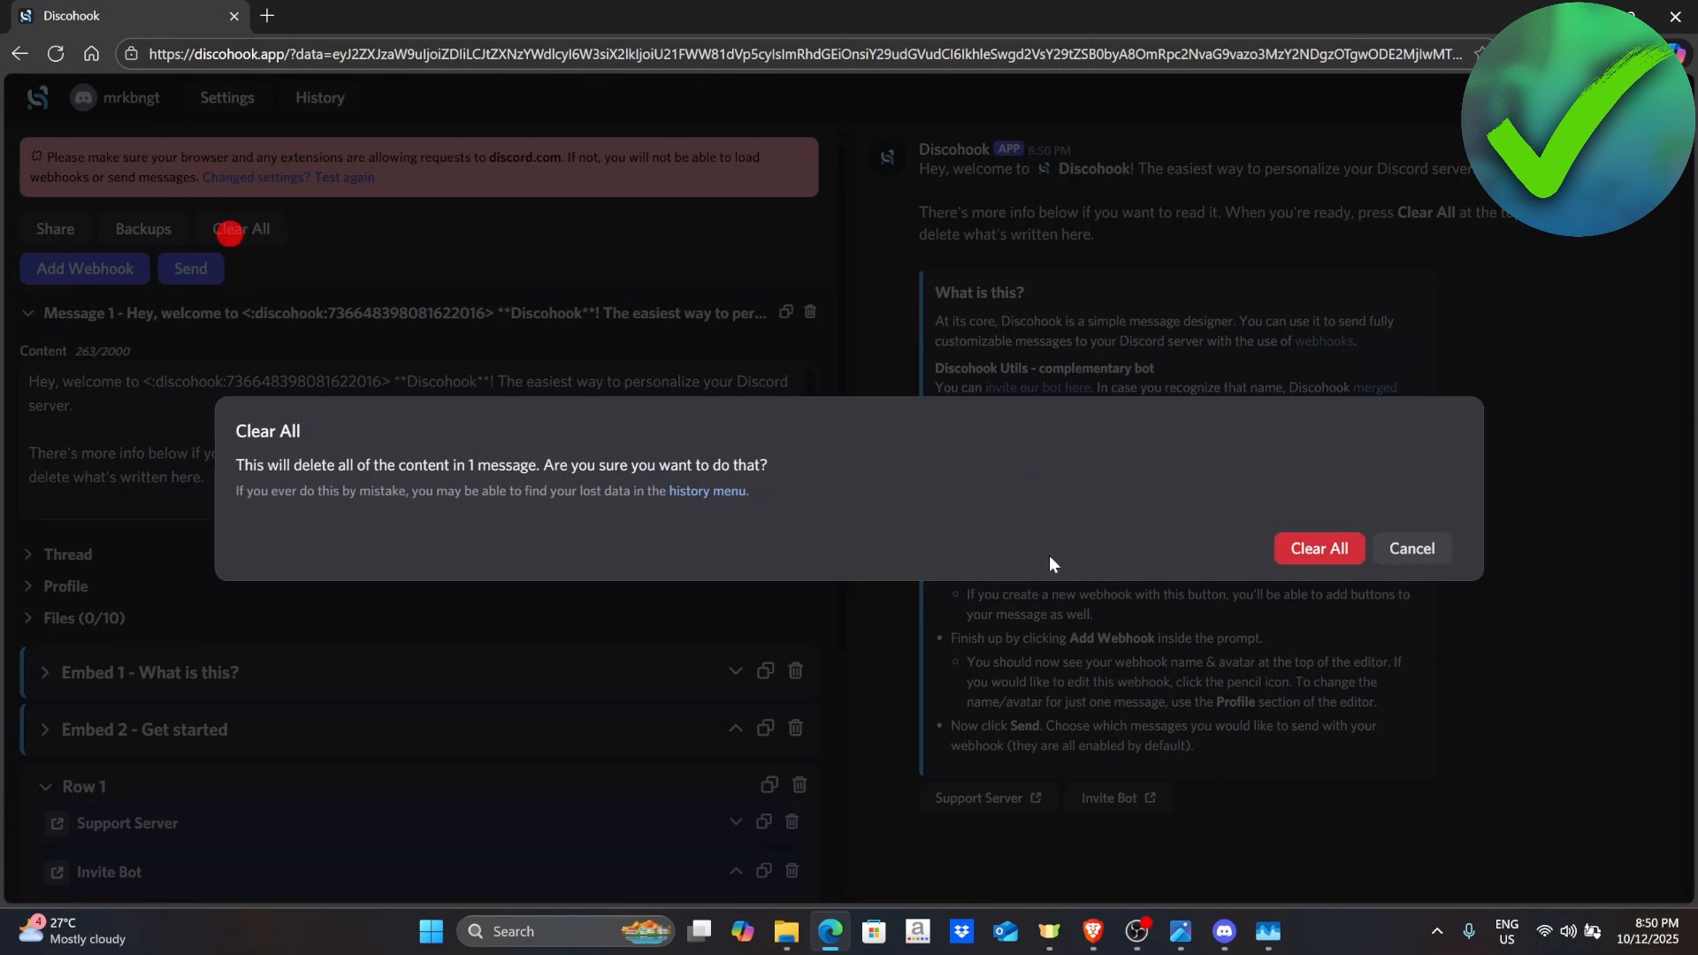
left_click(1316, 548)
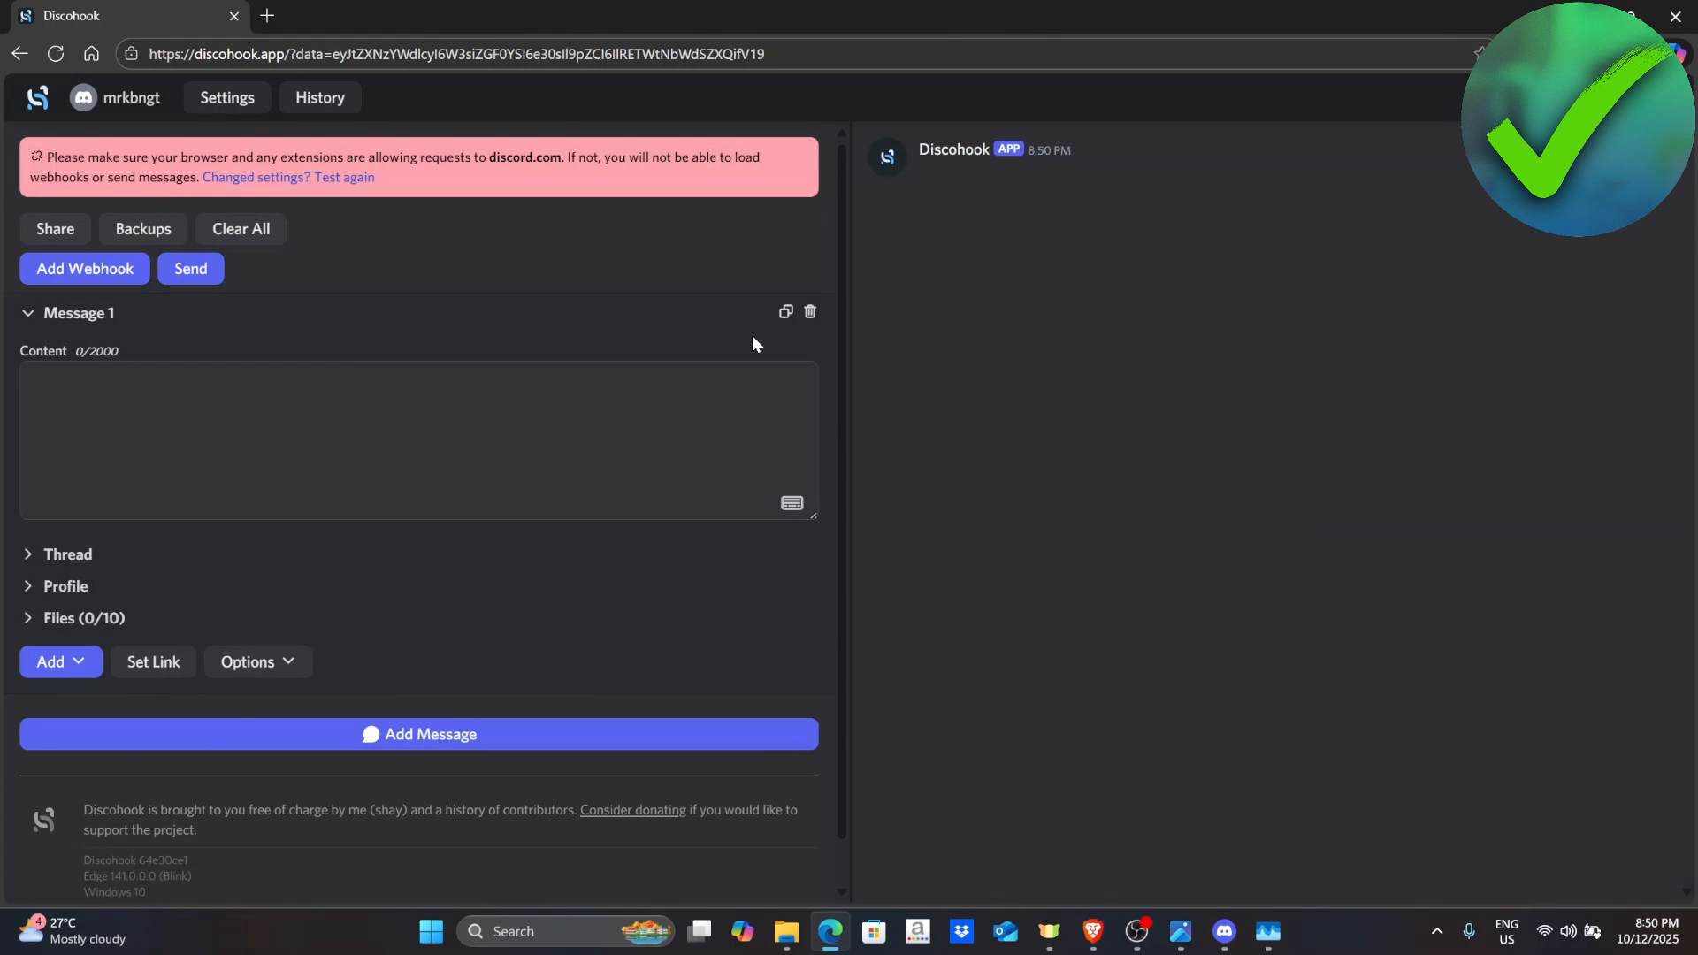
Add the Discord webhook to the message editor by pasting the copied webhook URL into the manual Webhook URL field
left_click(93, 266)
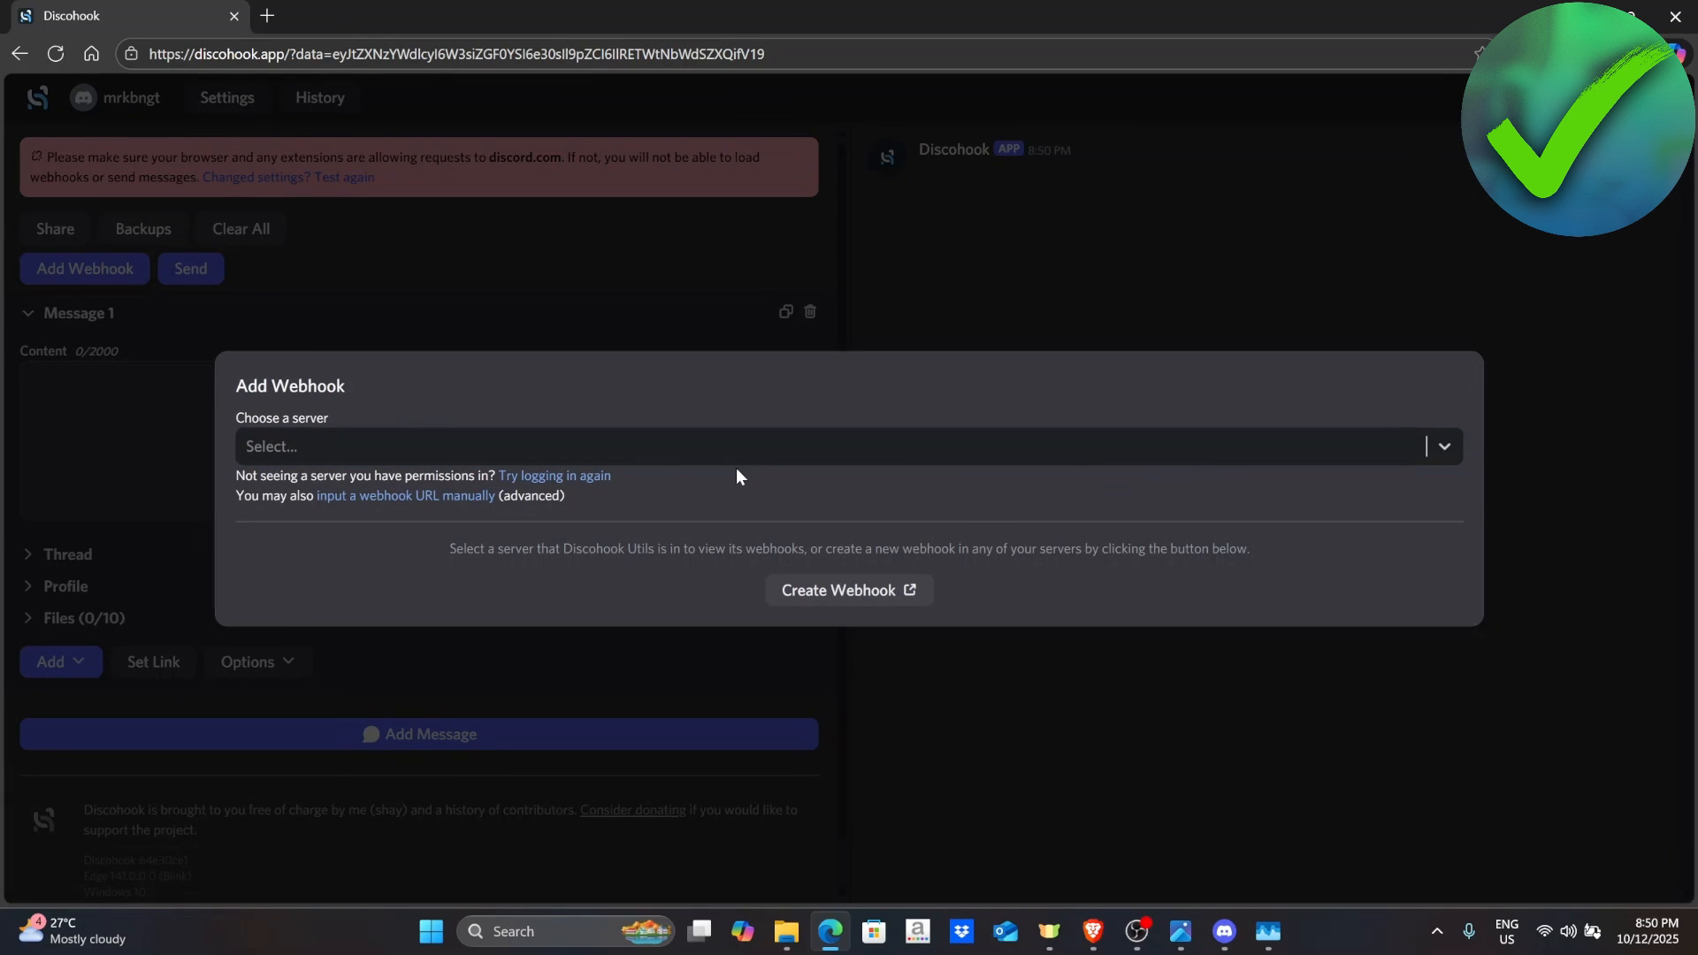
left_click(1444, 451)
left_click(1461, 449)
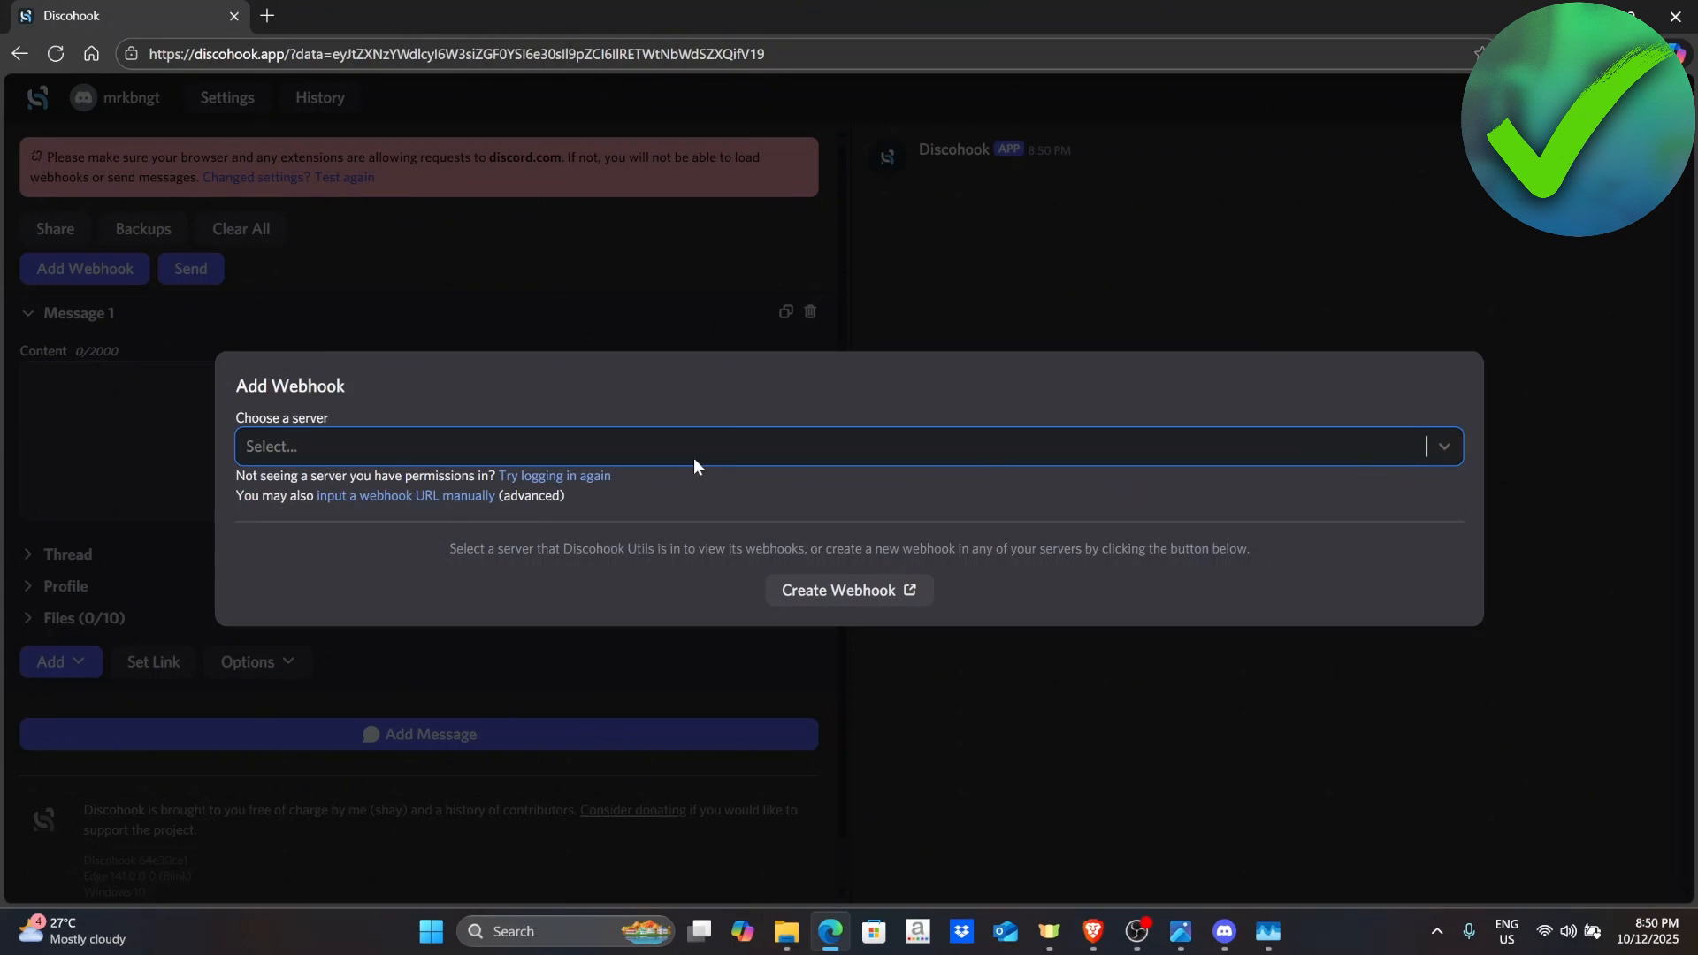
left_click(382, 495)
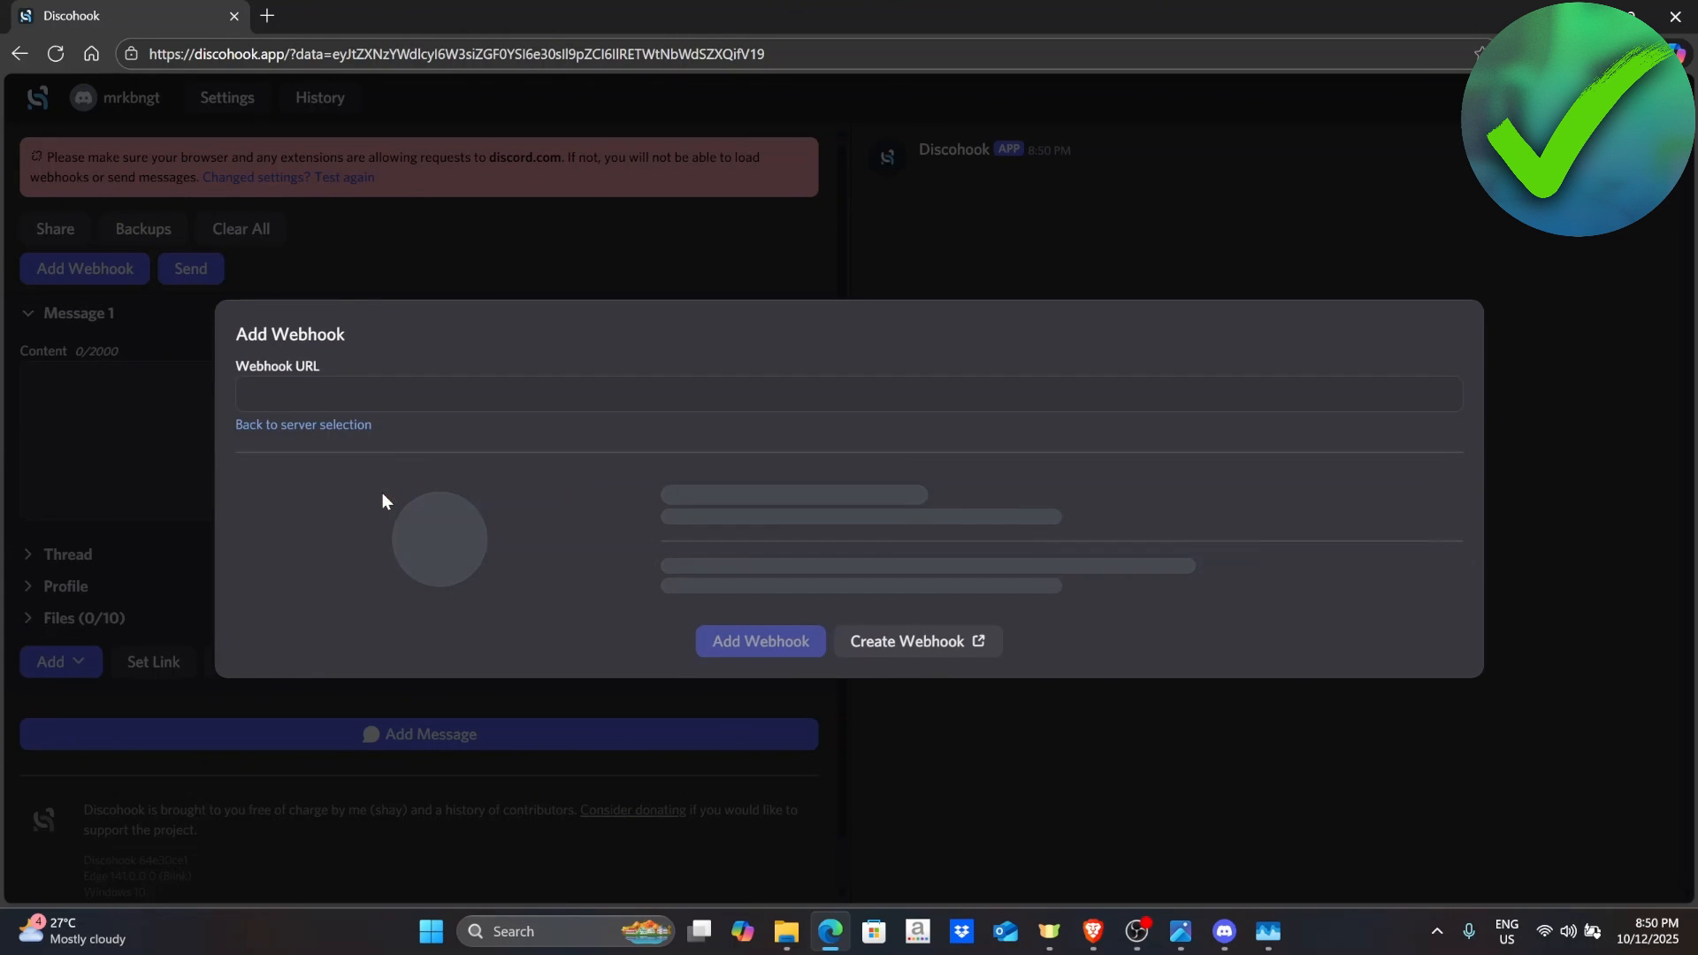
left_click(498, 386)
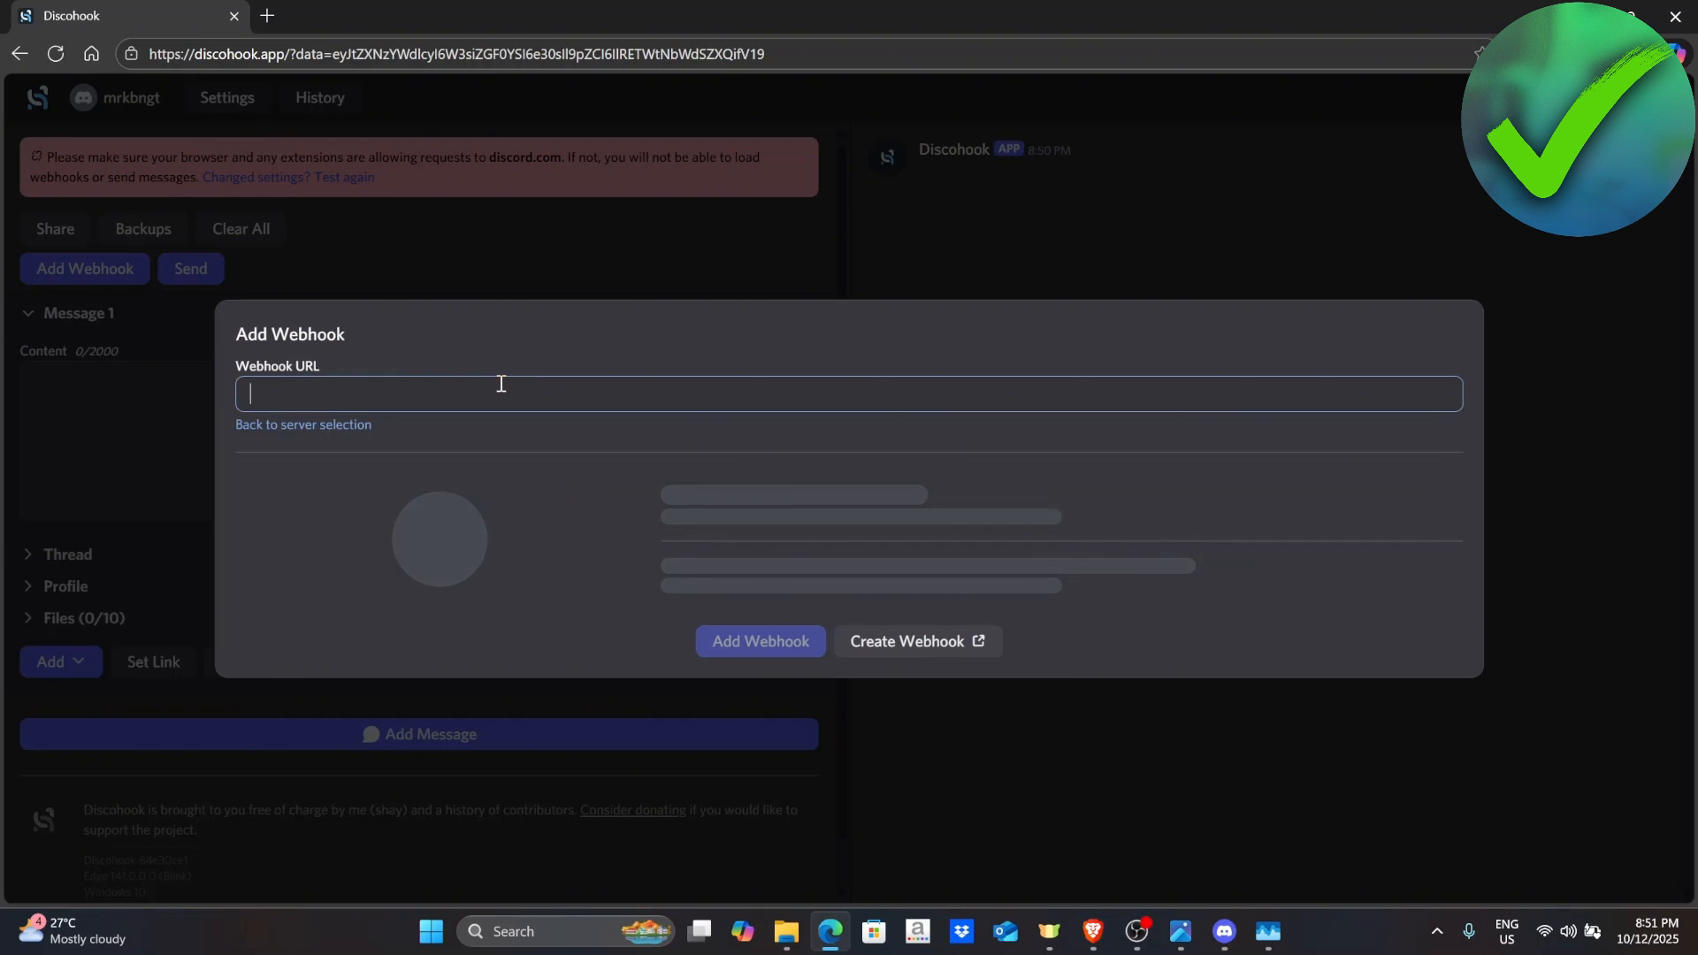
left_click(549, 400)
key("ctrl+v")
left_click(767, 646)
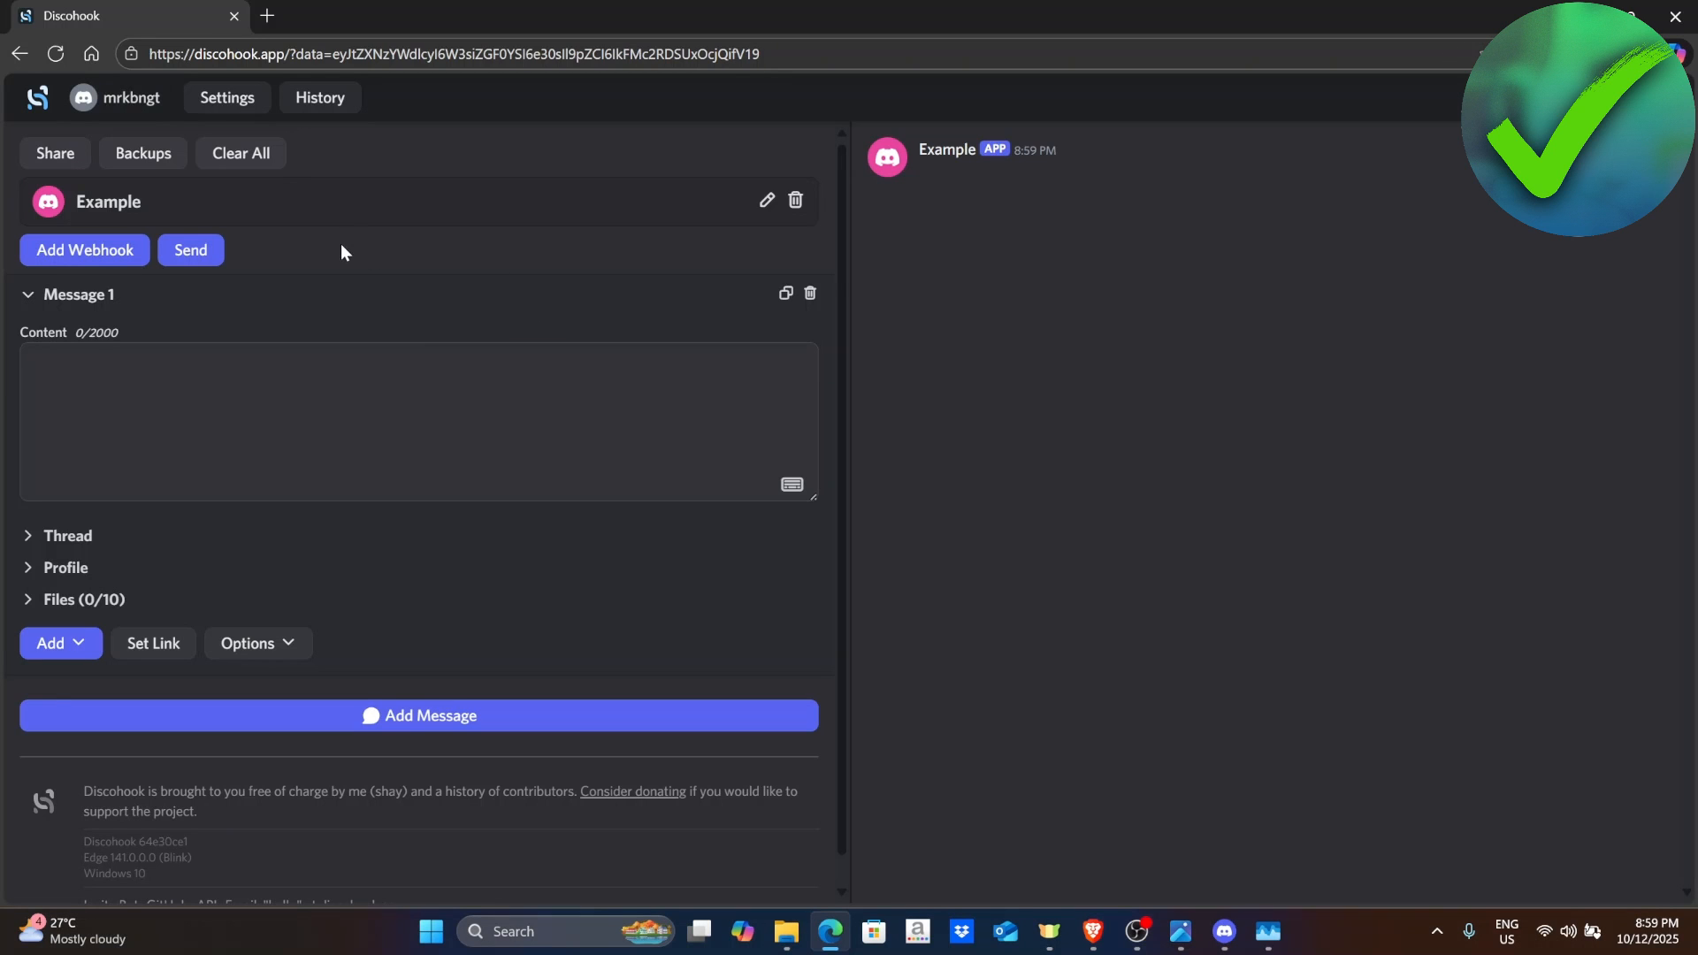
left_click_drag(75, 200, 164, 198)
left_click(124, 201)
Add an embed to Message 1 and expand its settings
scroll(340, 344, "down", 1)
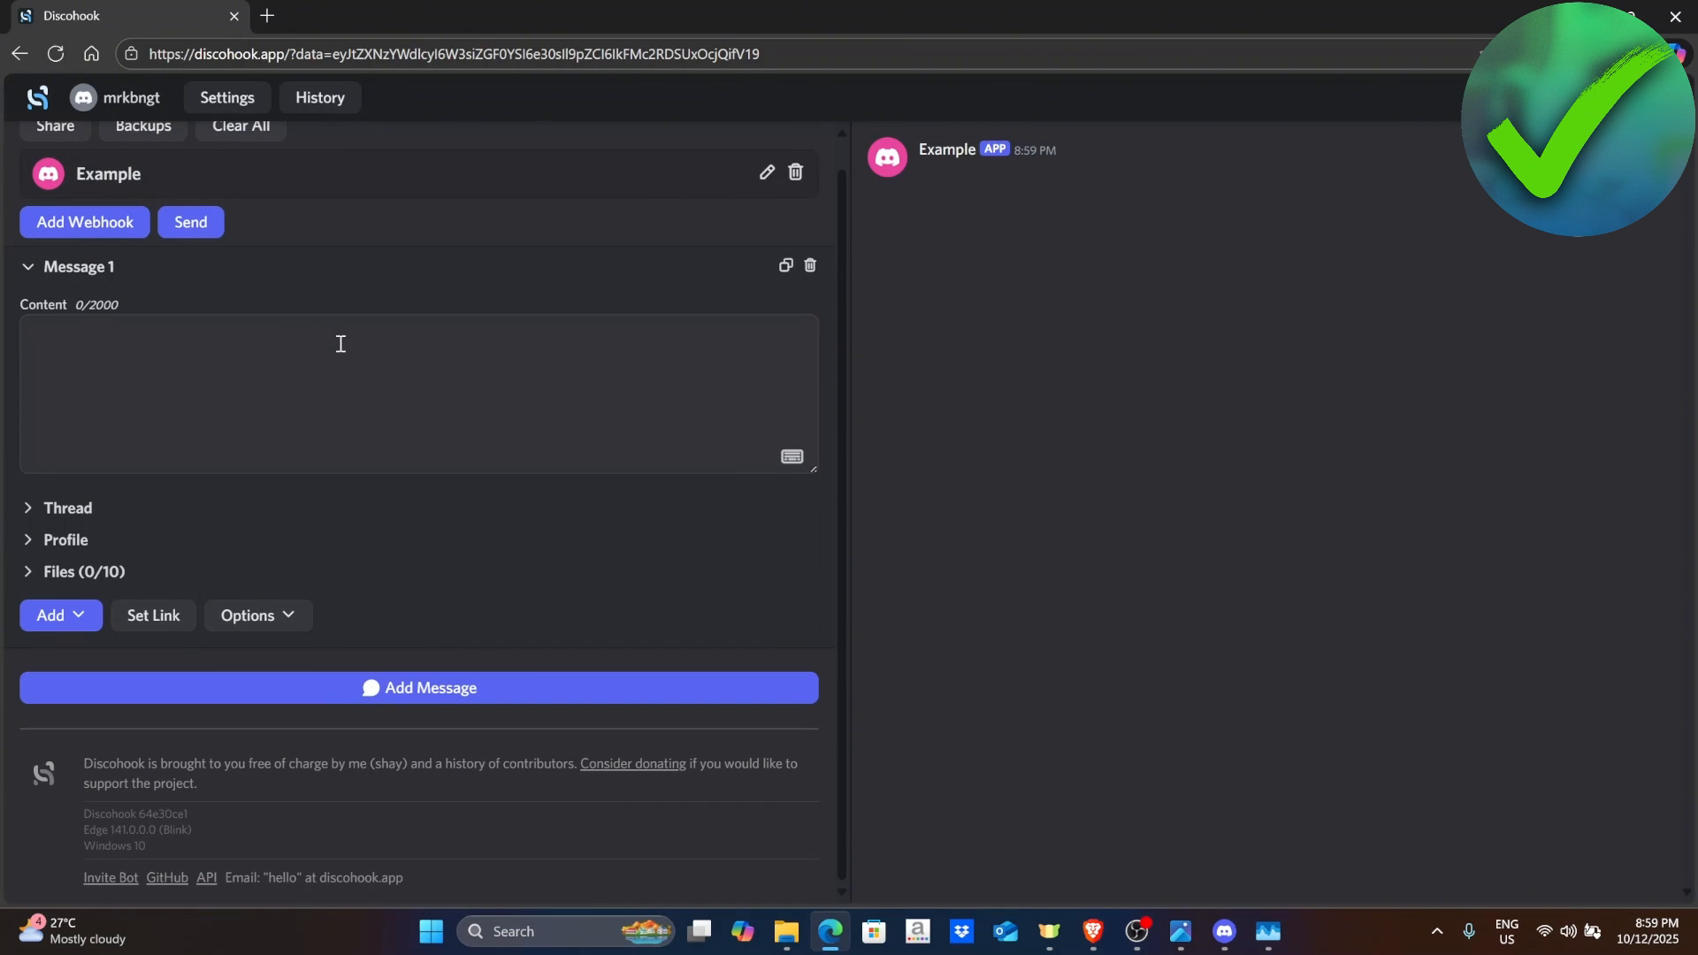
left_click(61, 618)
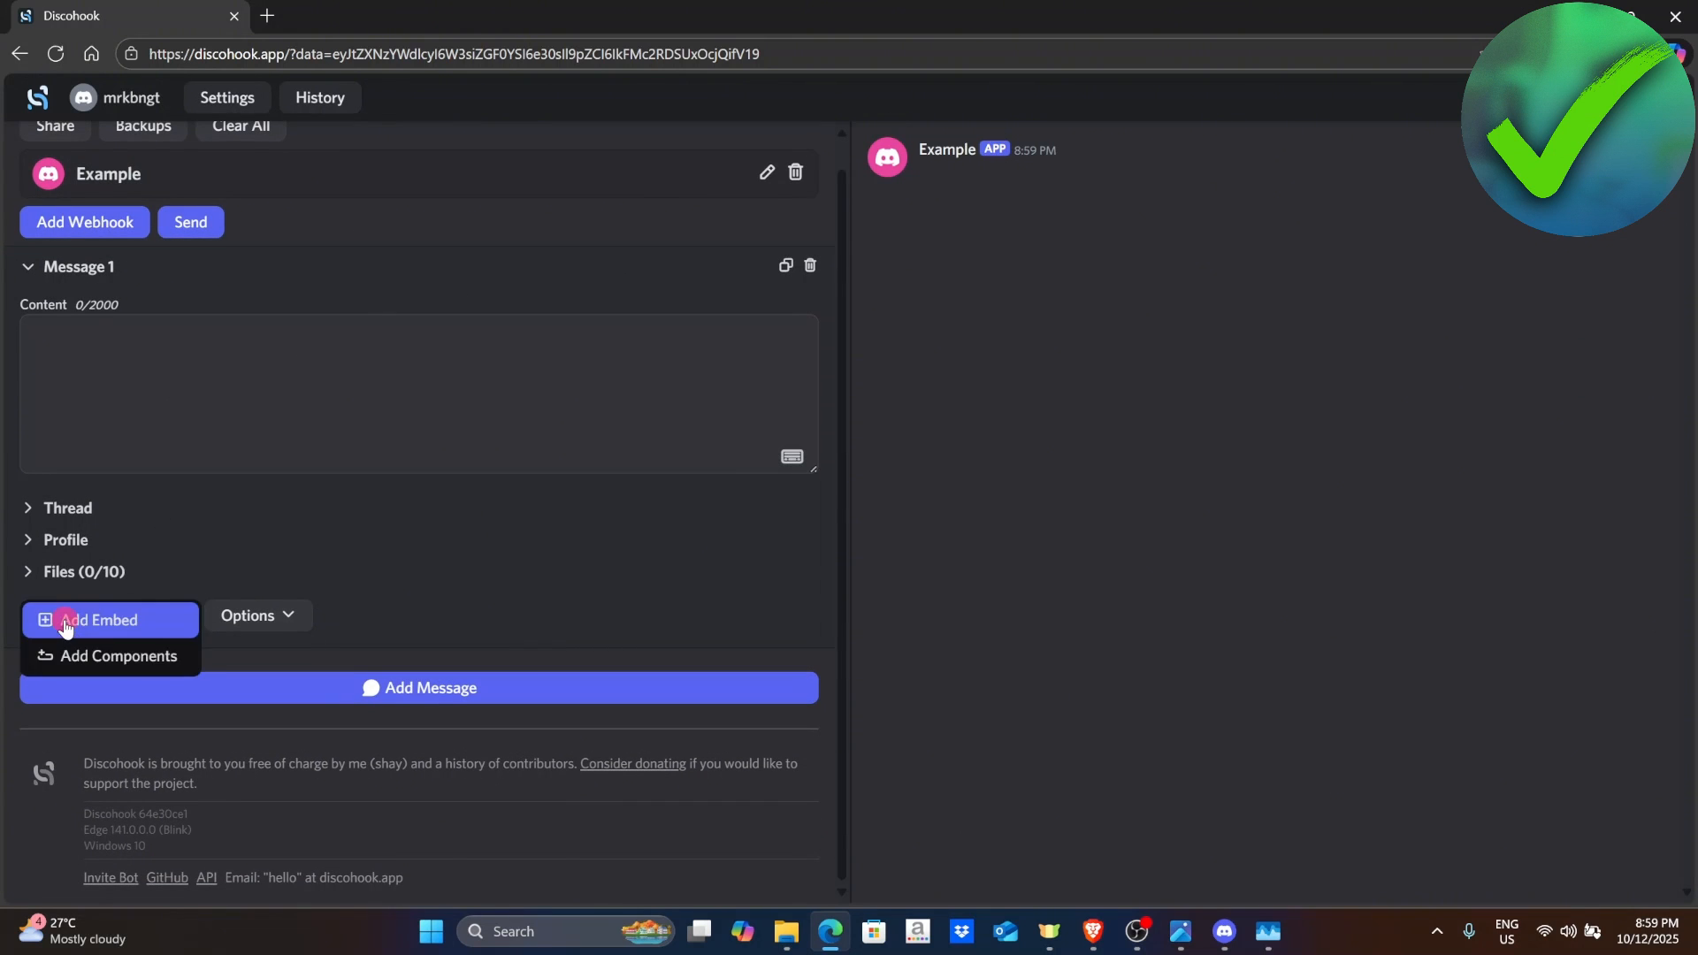
left_click(115, 621)
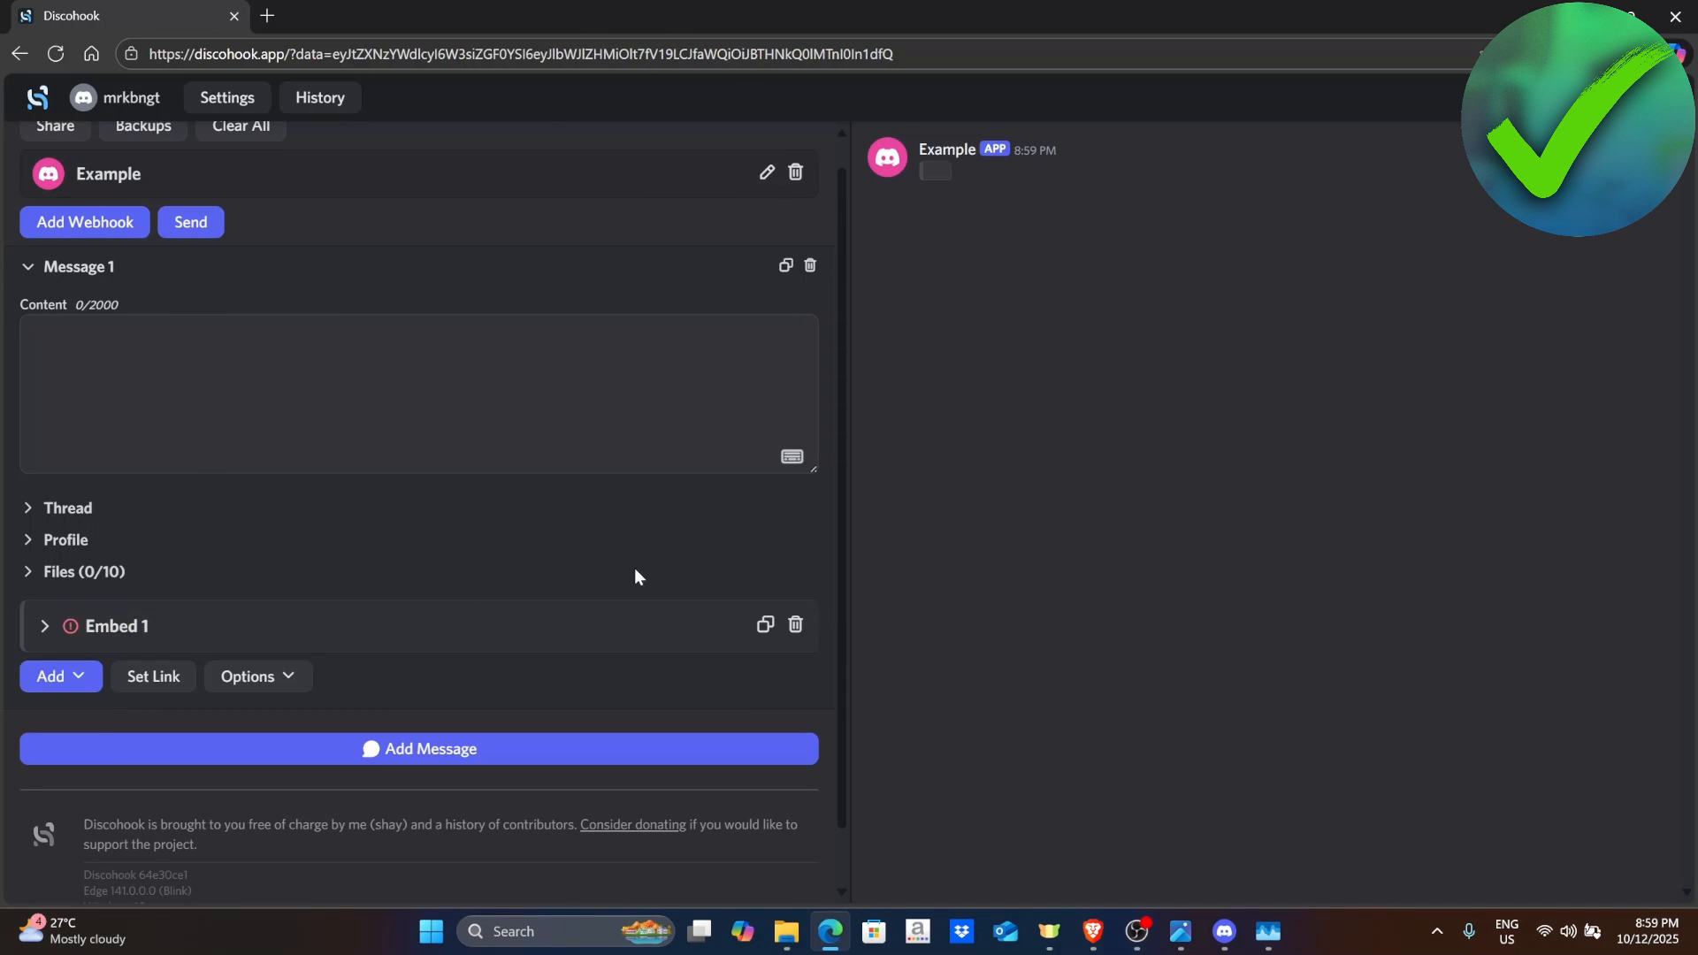
left_click(42, 630)
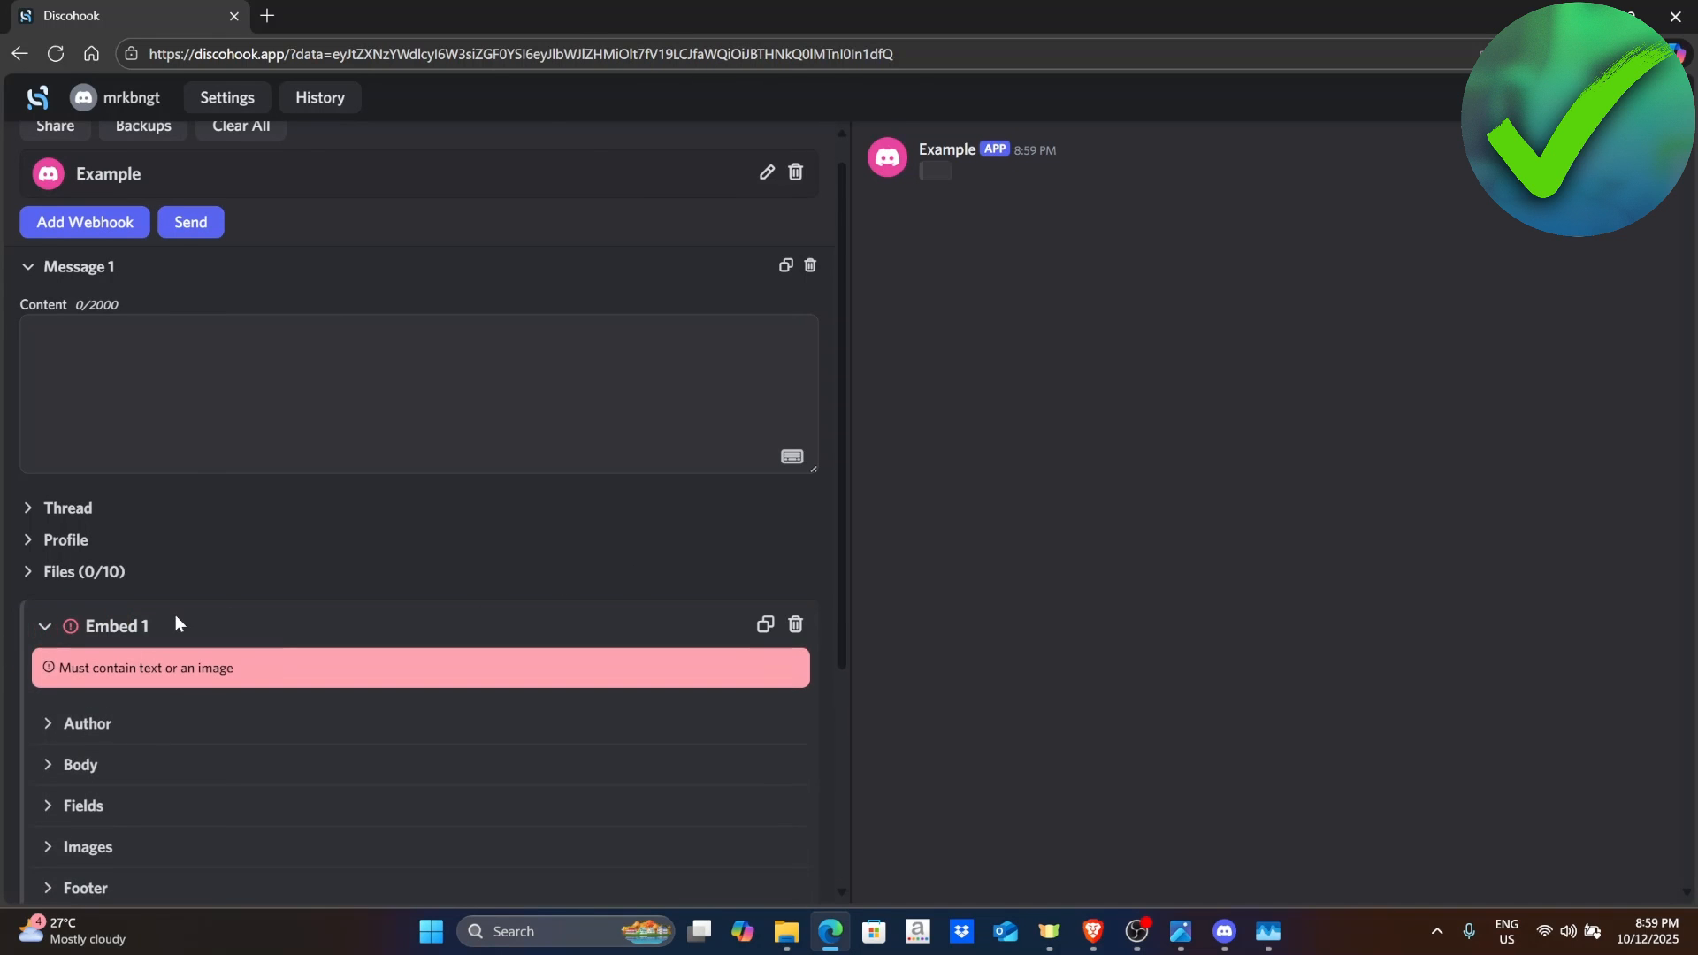
Set the author name of Embed 1 to Example, leaving the icon URL empty
scroll(175, 614, "down", 2)
left_click(46, 564)
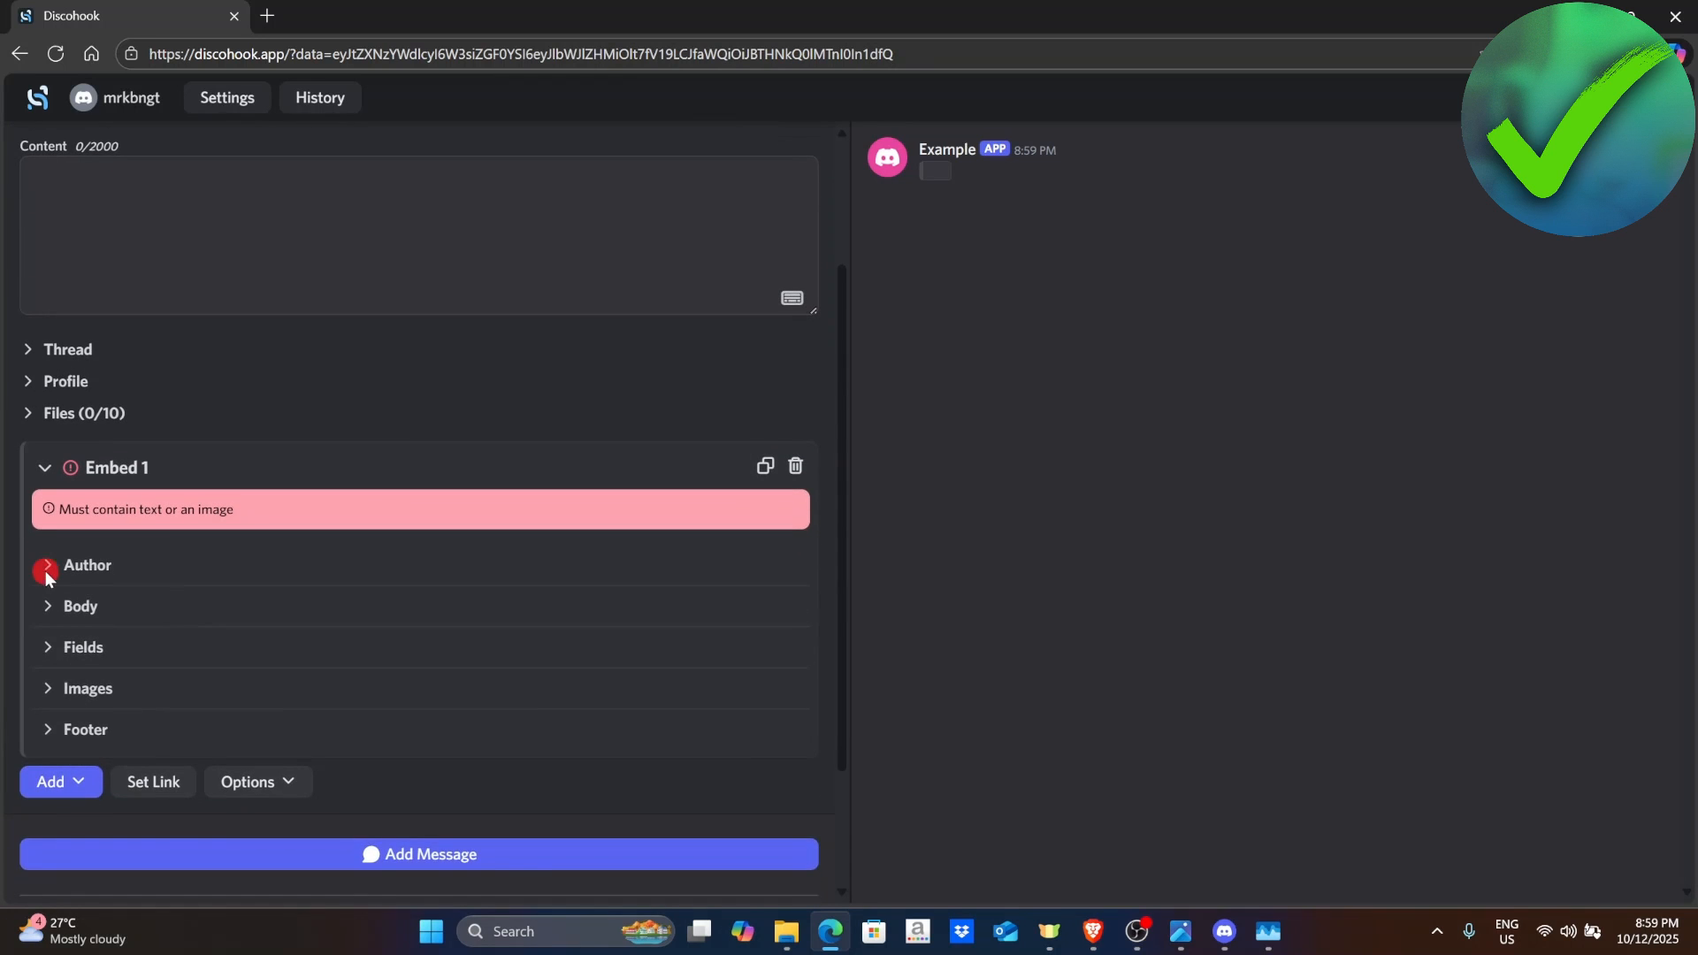
left_click(147, 623)
type("Example")
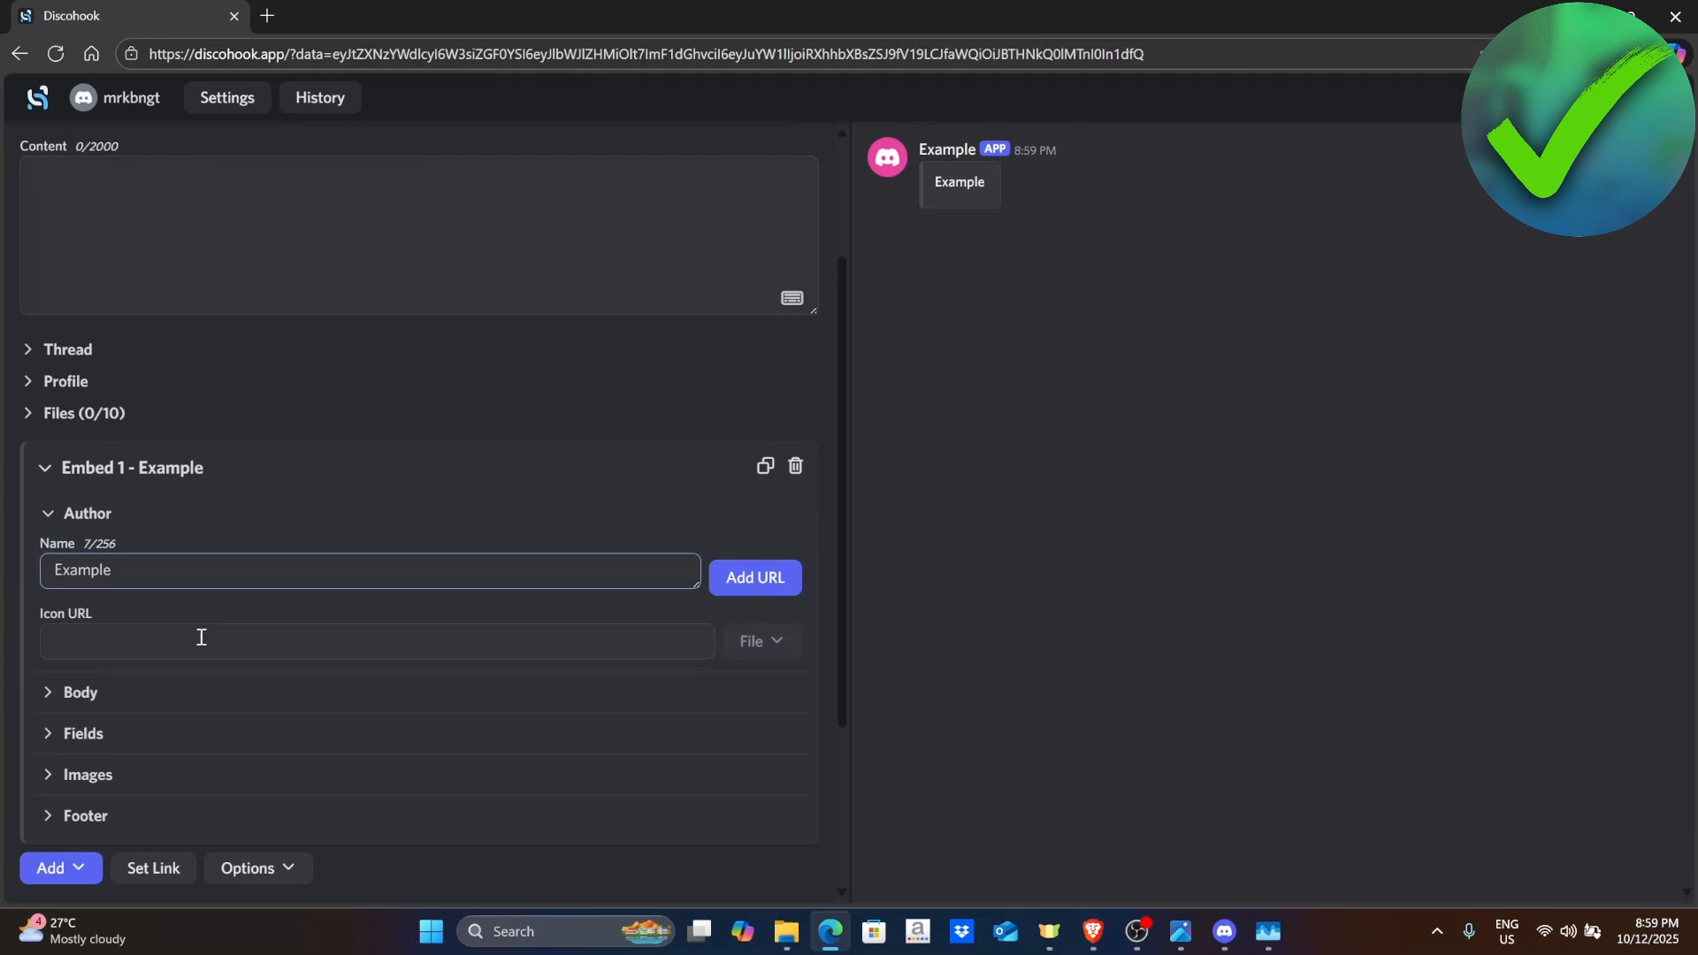
left_click(219, 628)
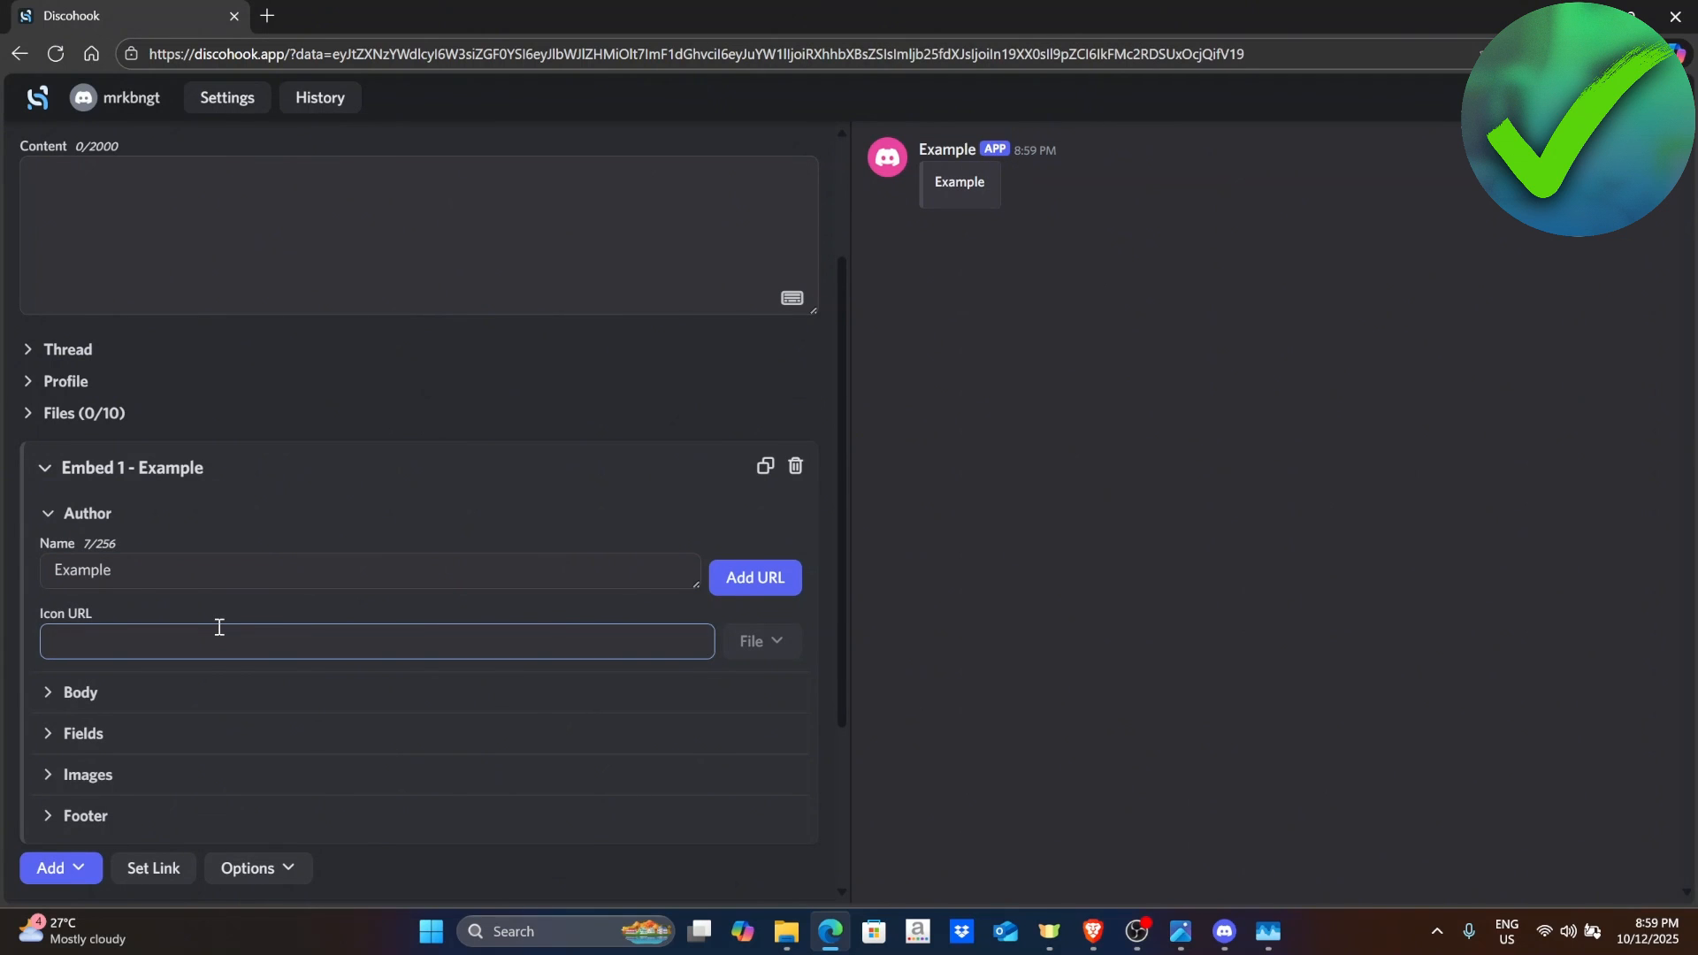
scroll(219, 626, "down", 1)
left_click(46, 573)
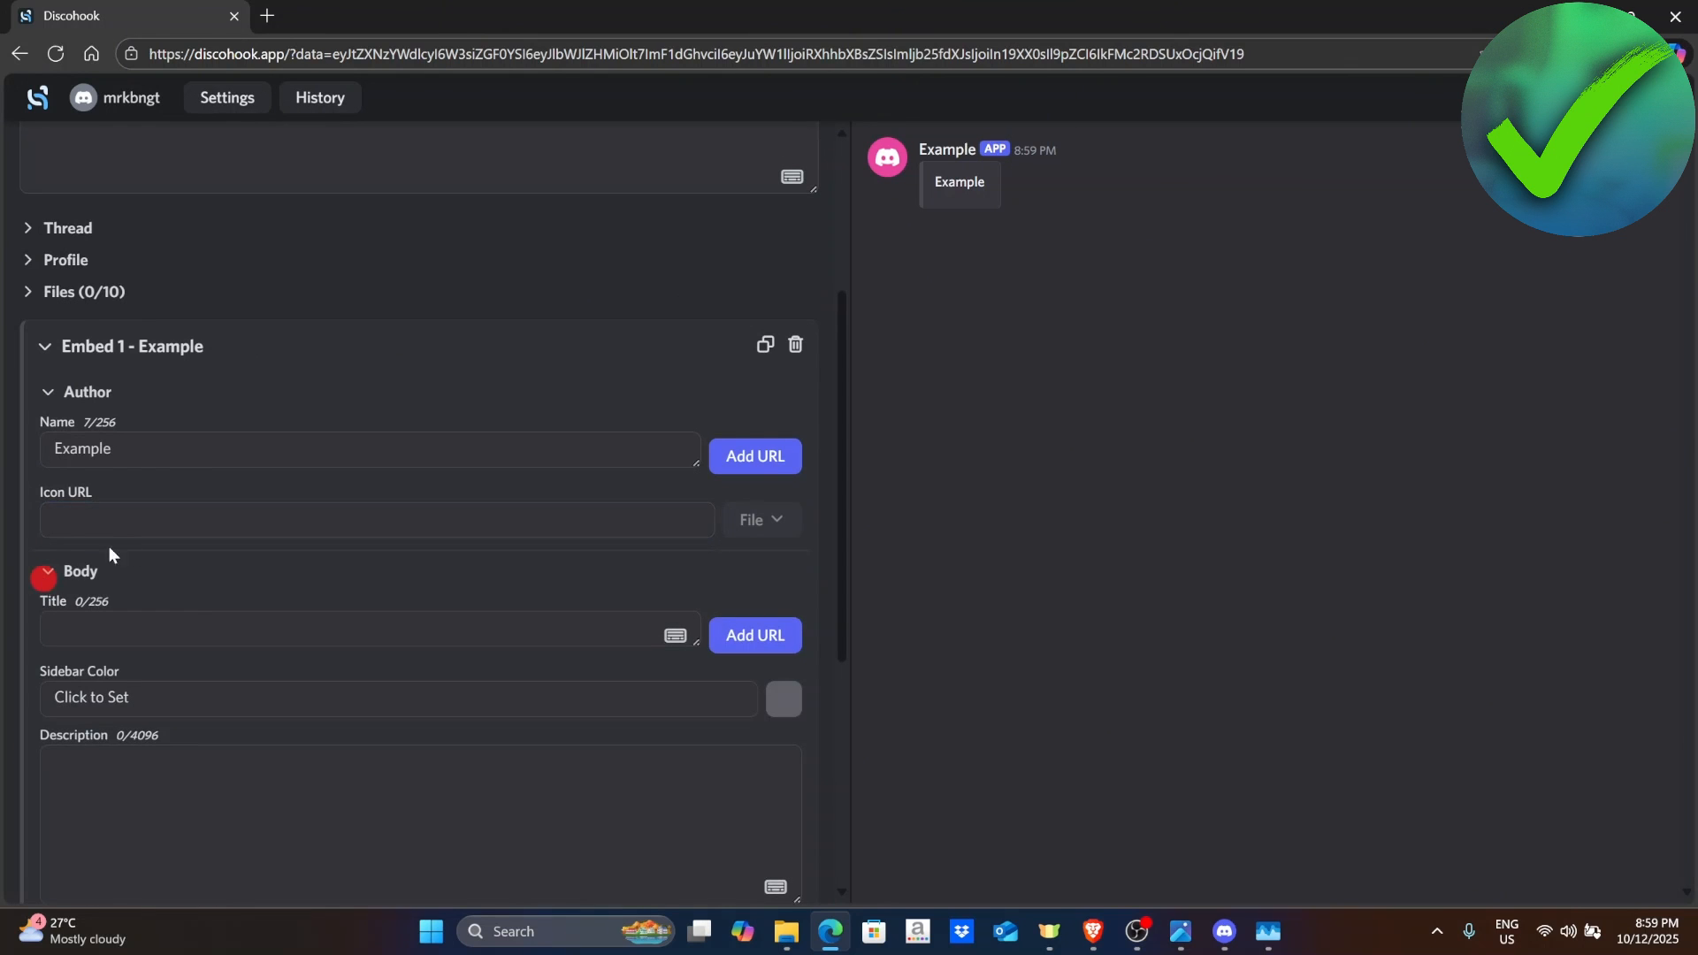
scroll(217, 686, "down", 2)
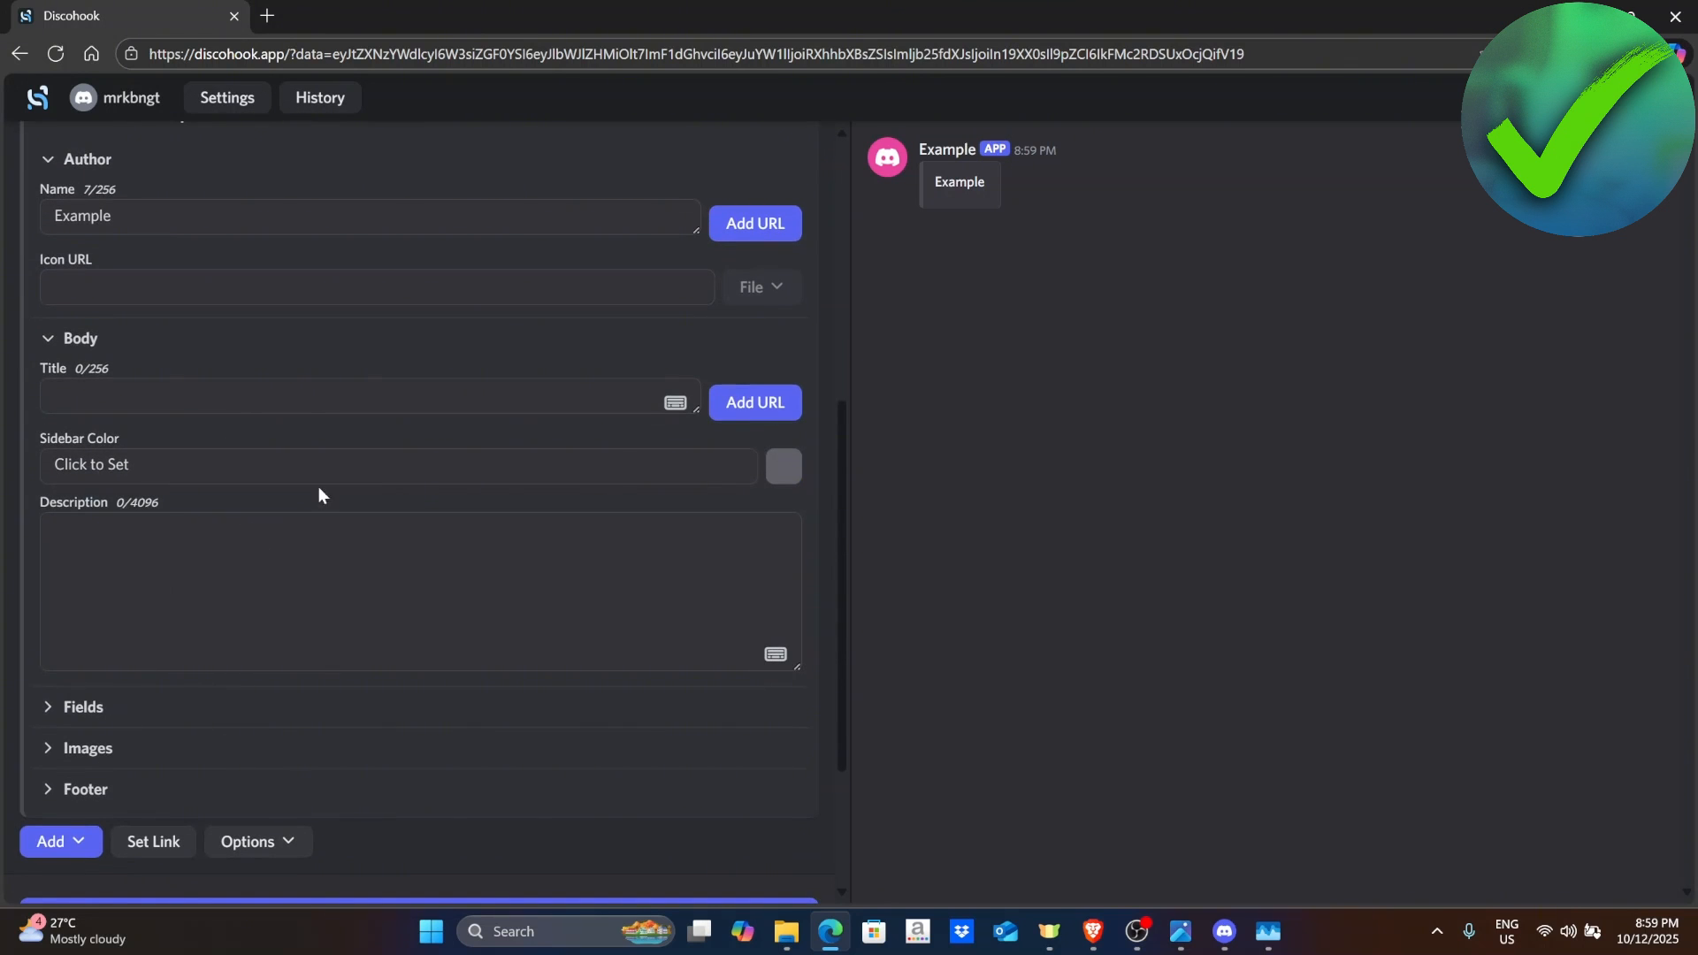
left_click(760, 403)
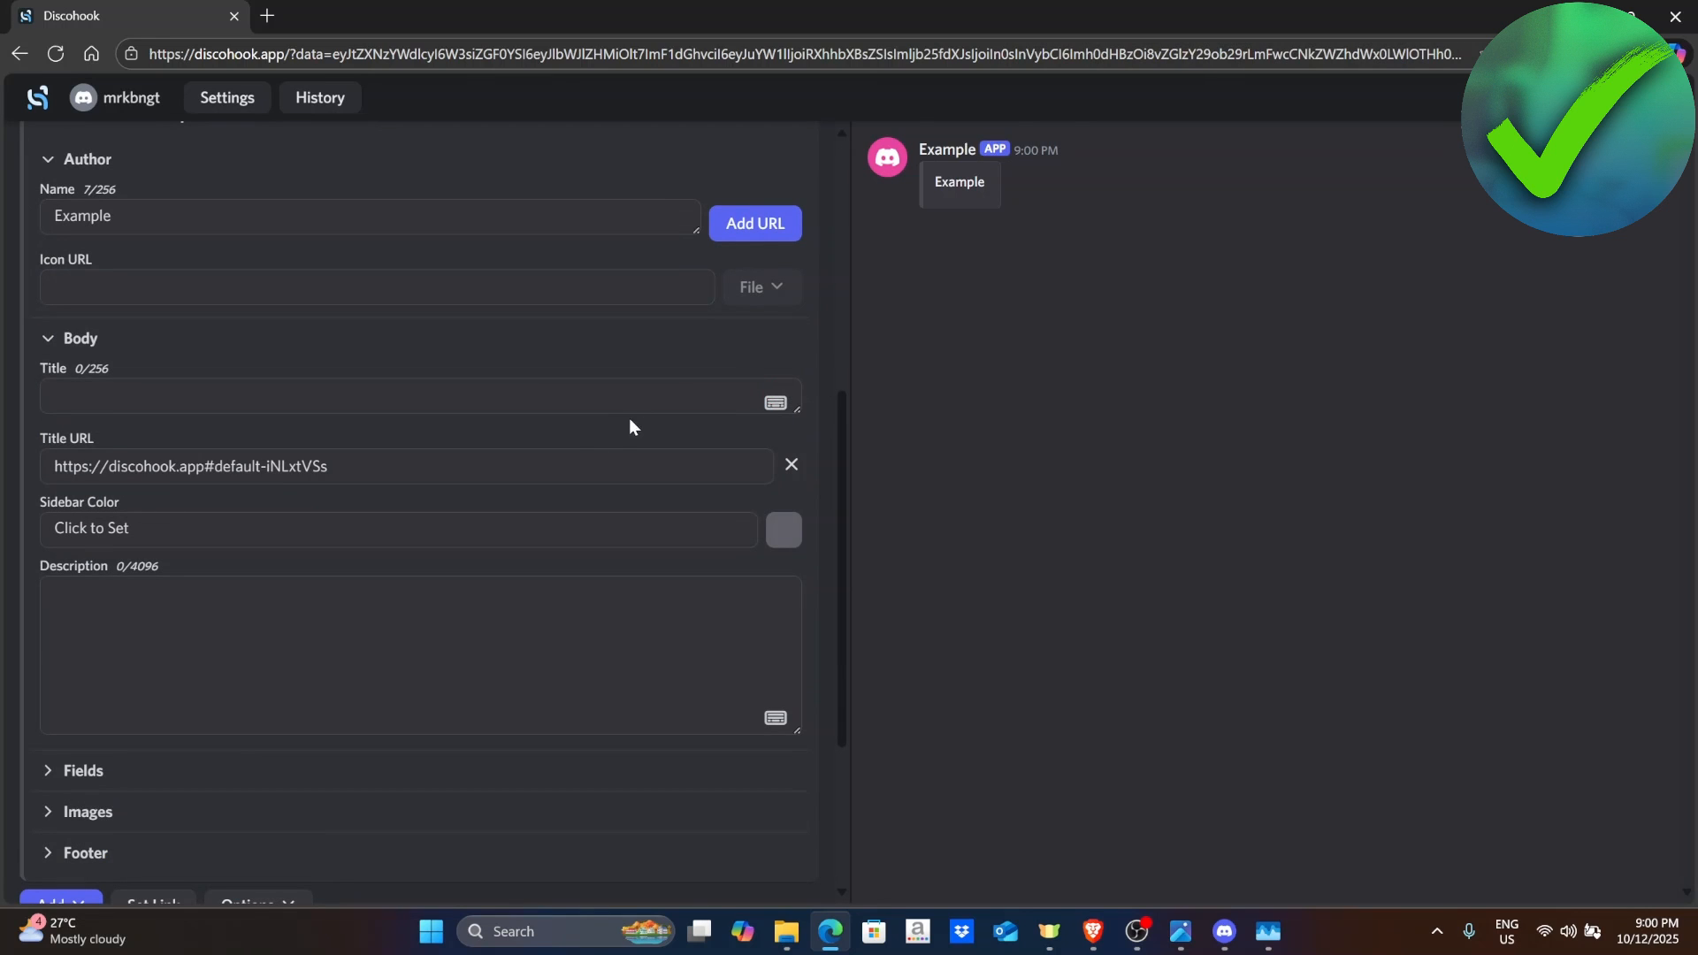
left_click(590, 470)
key("ctrl+a")
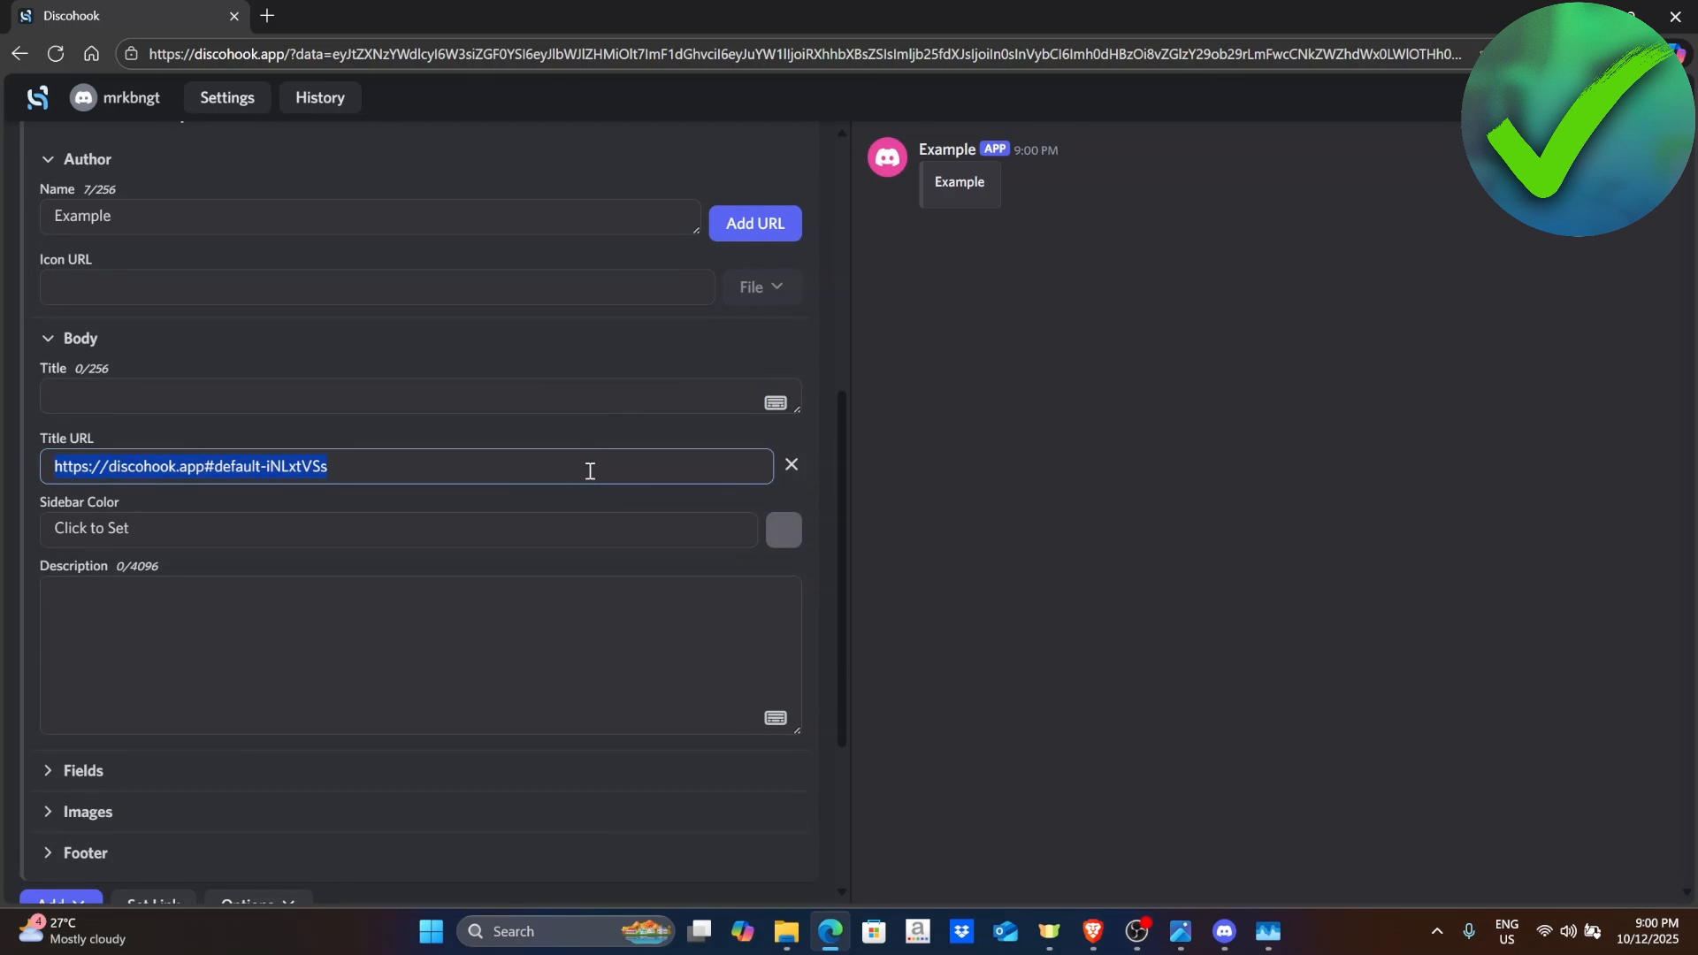
type("https://www.youtube.com/watch?v=q2C1JpQi5G4")
left_click(543, 617)
scroll(543, 616, "down", 1)
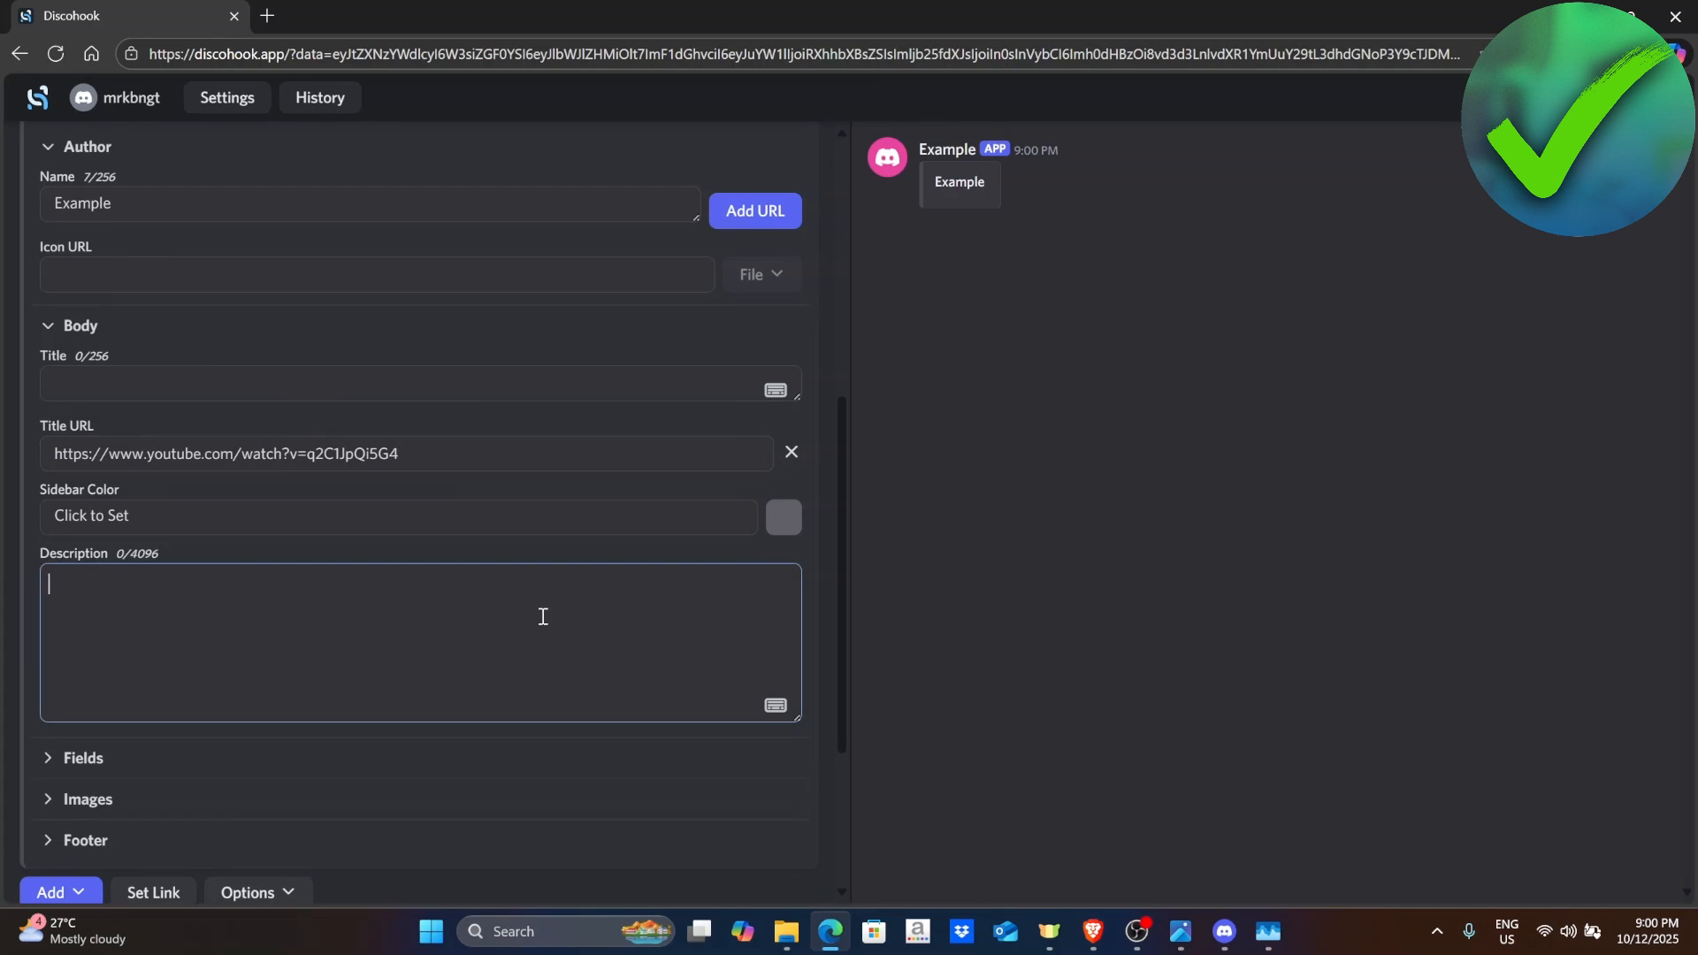
type("https://www.youtube.com/watch?v=q2C1JpQi5G4")
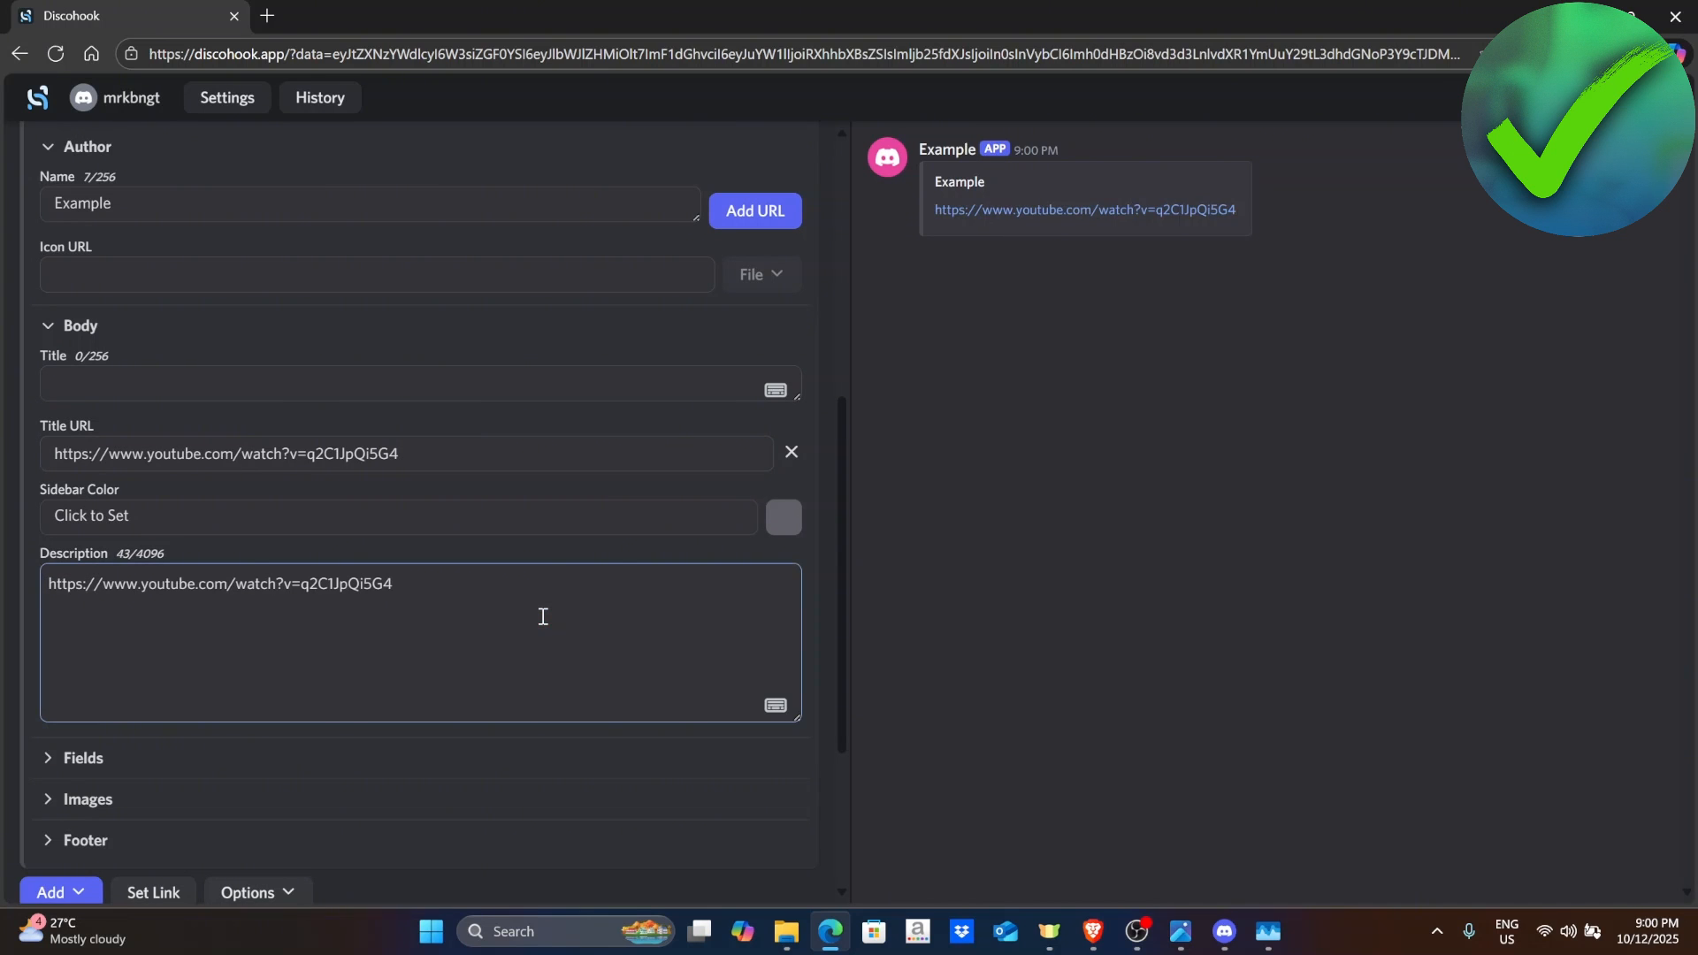
Send Message 1 through the Example webhook to the #general channel
scroll(543, 617, "down", 3)
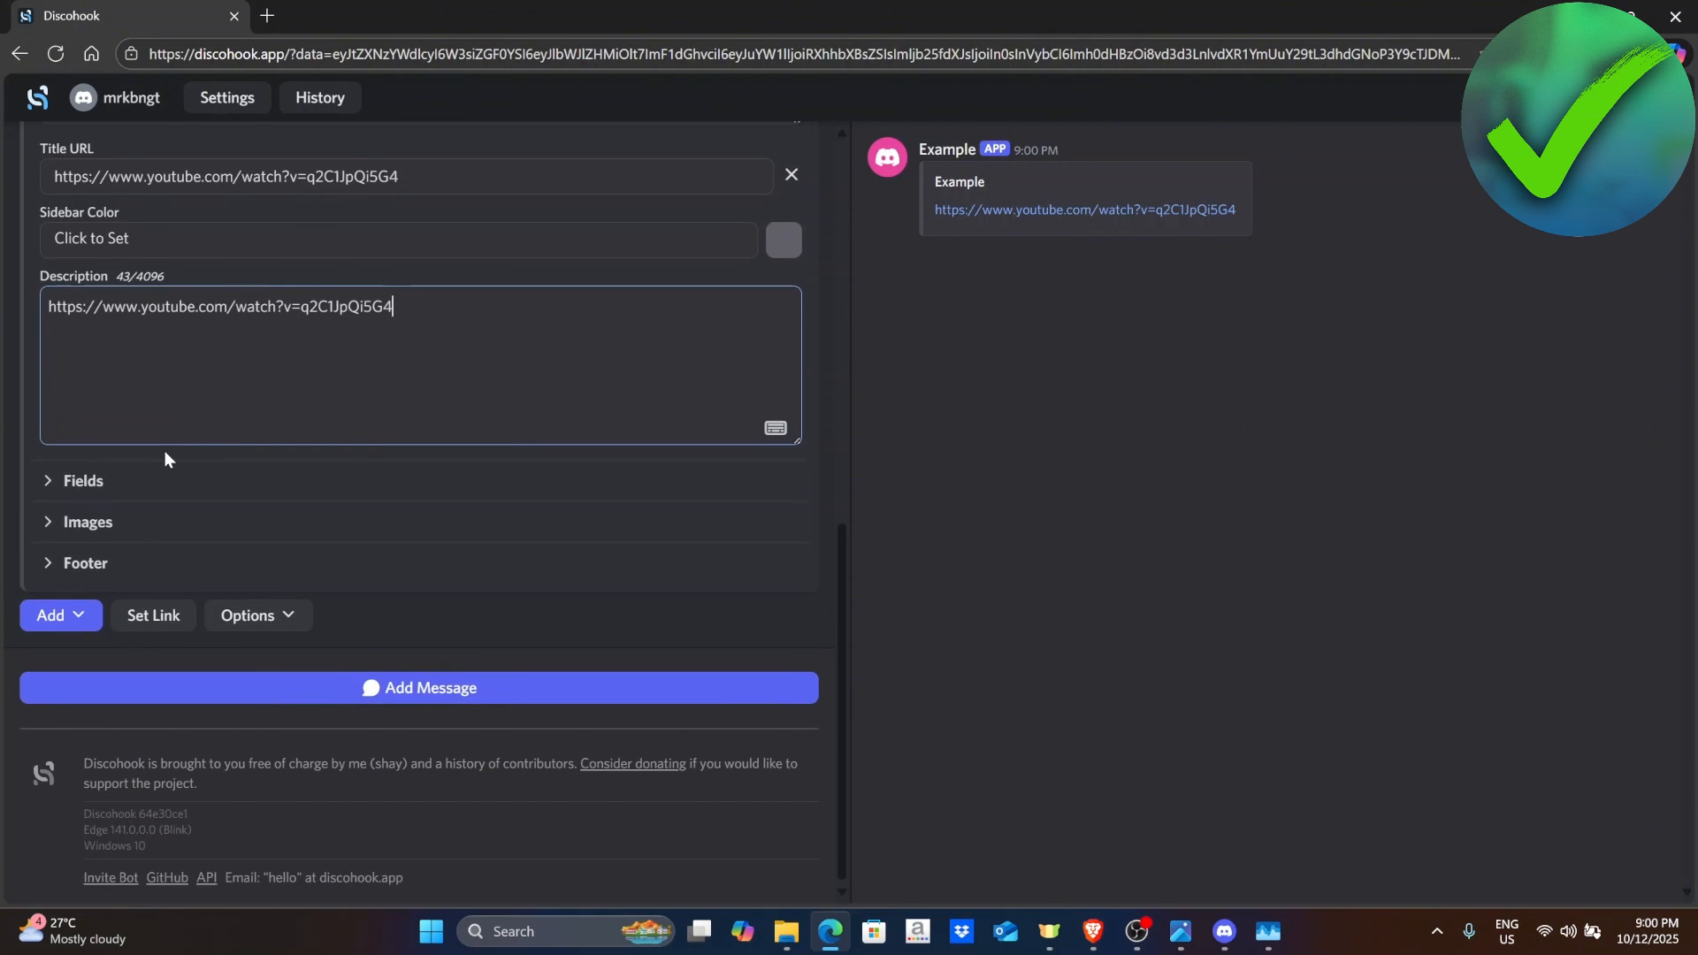
scroll(164, 451, "up", 6)
scroll(164, 452, "down", 6)
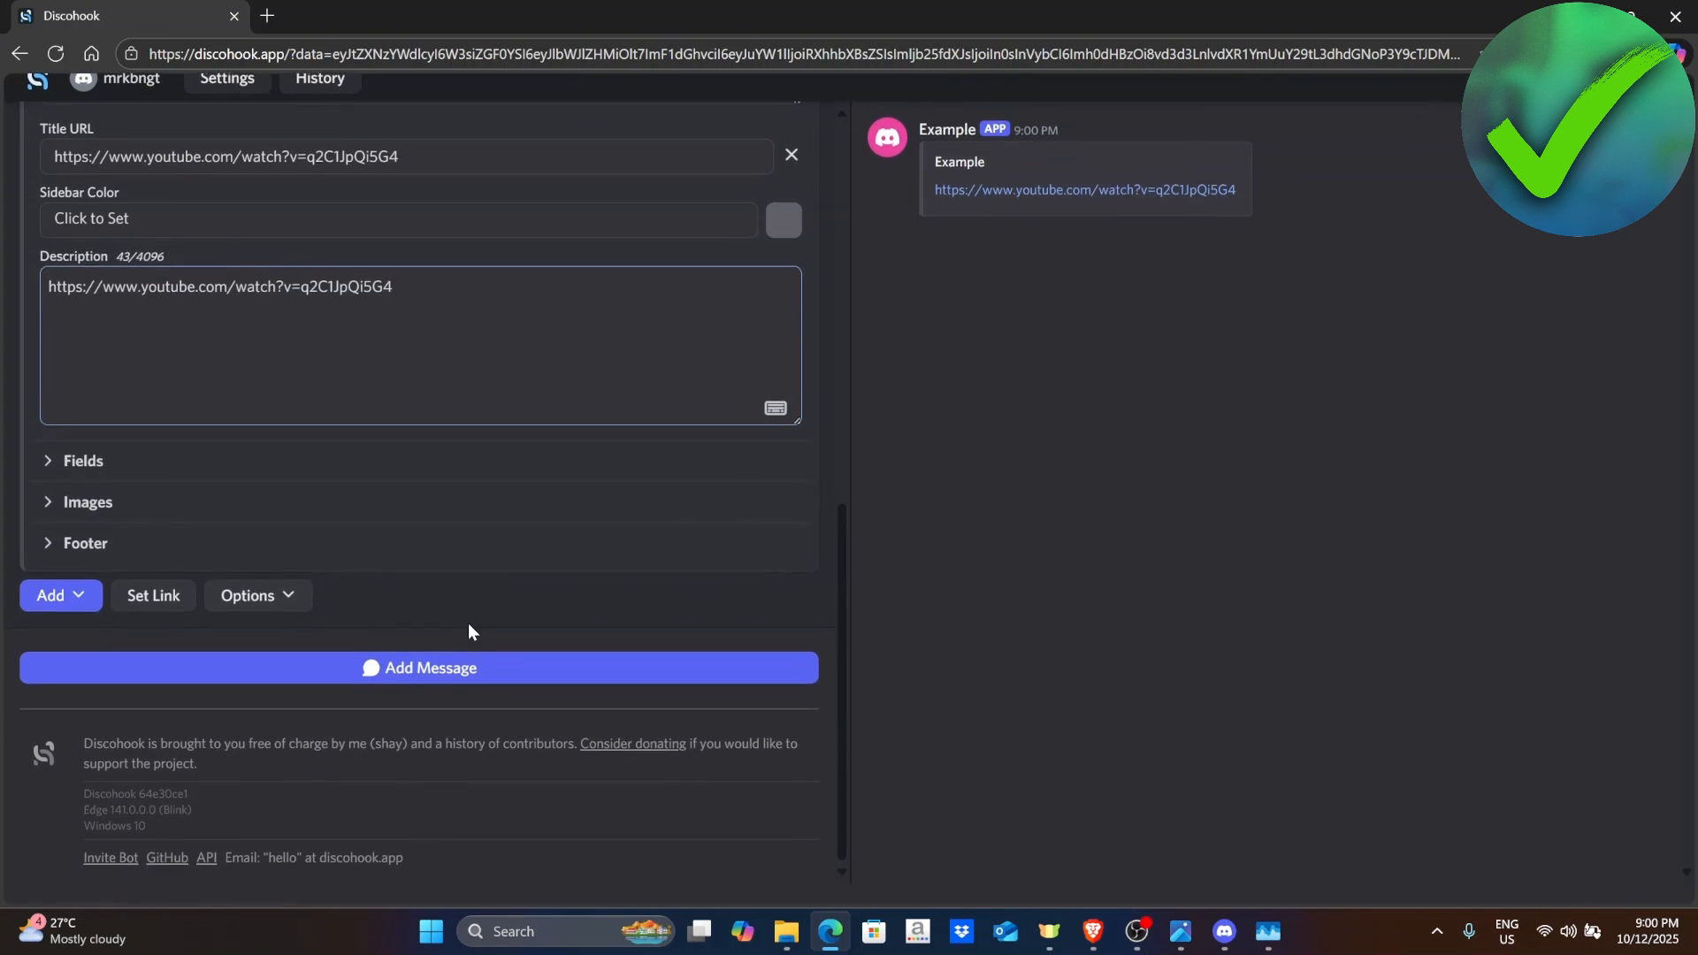
scroll(469, 633, "up", 15)
left_click(196, 253)
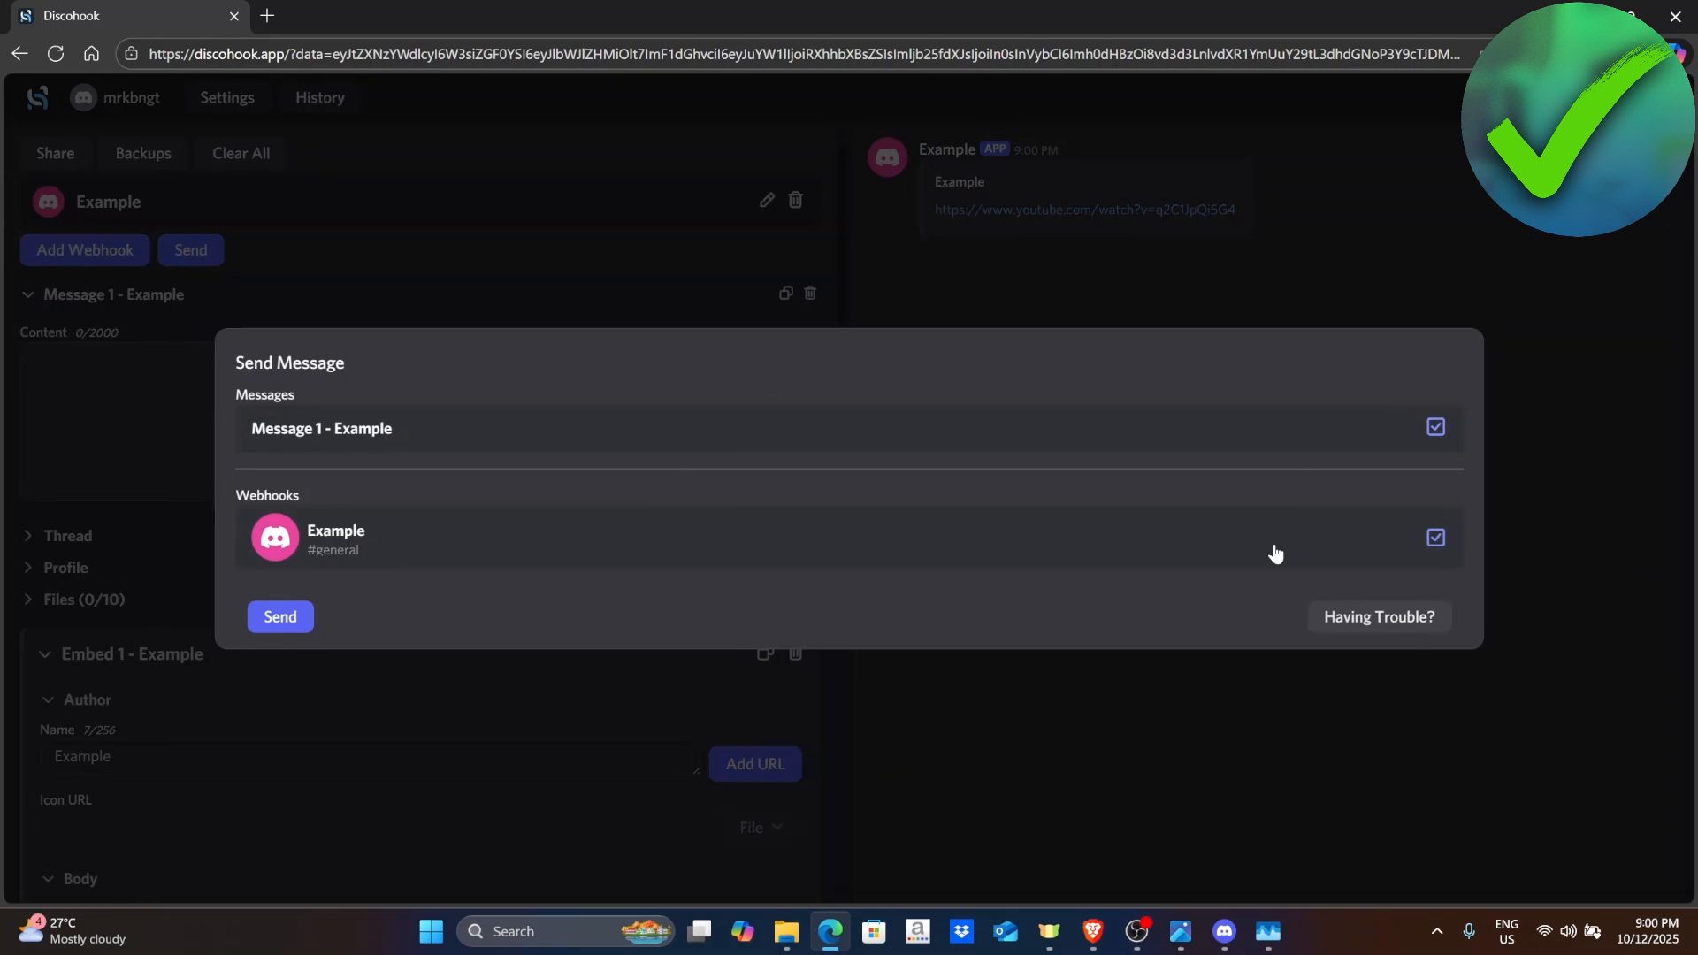
left_click(280, 616)
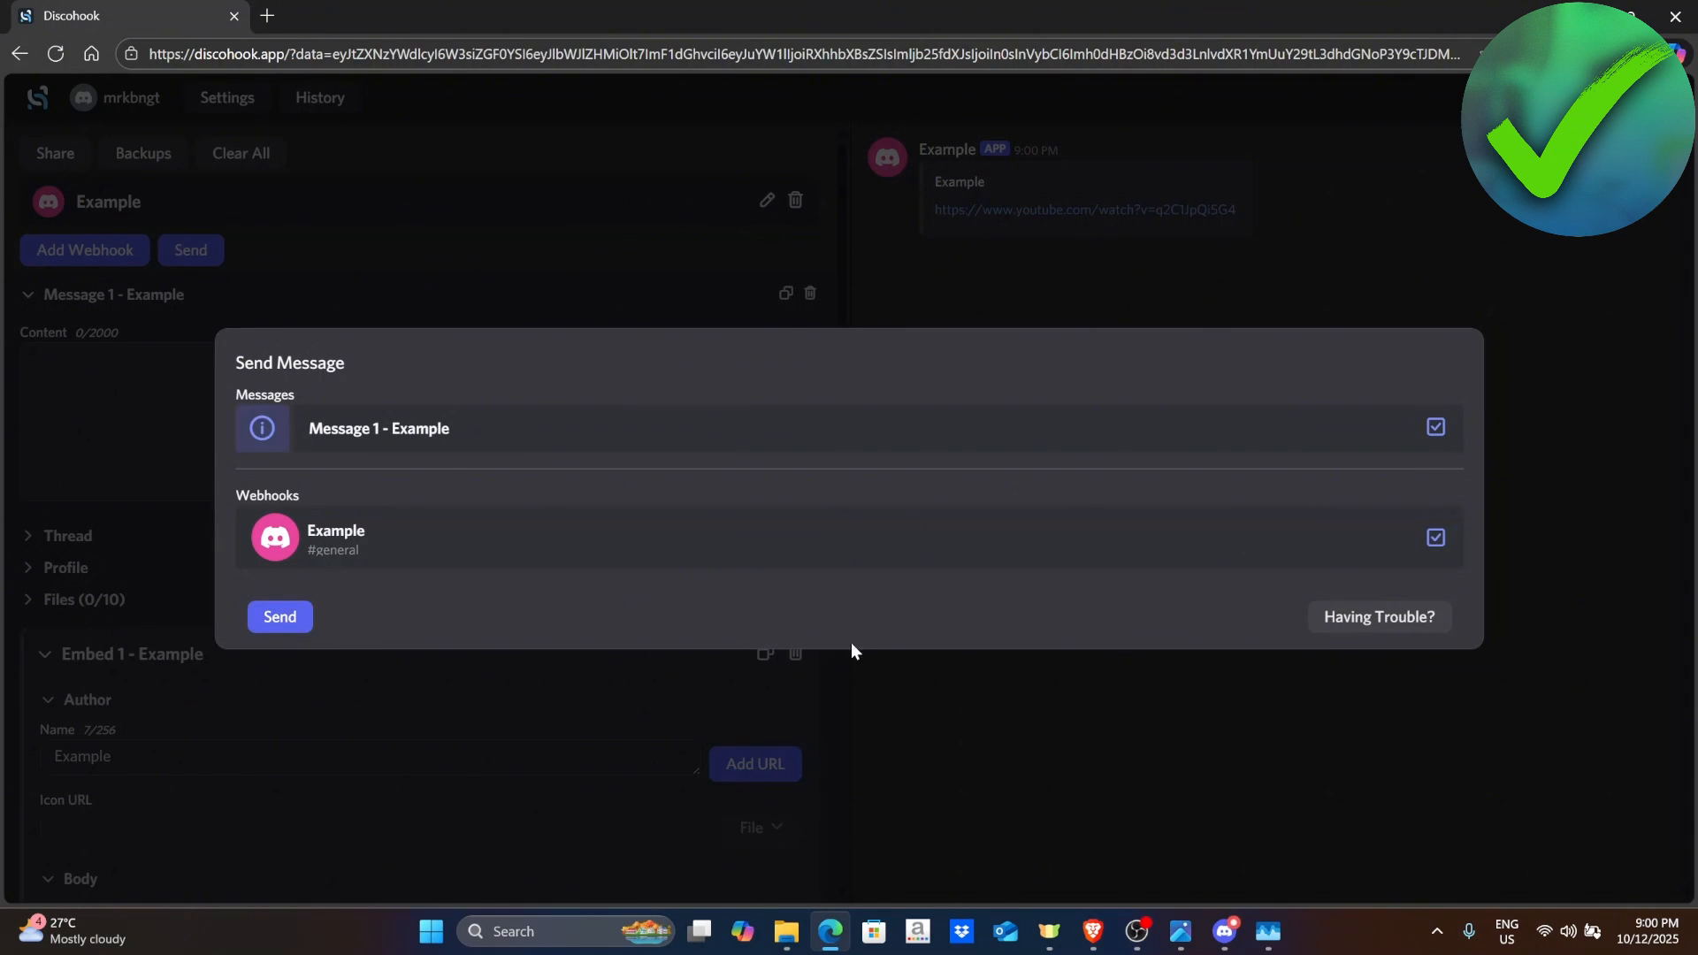
Switch to Discord, check the embed posted in #general by opening its YouTube link, and close the new browser tab
left_click(1223, 929)
scroll(671, 640, "down", 3)
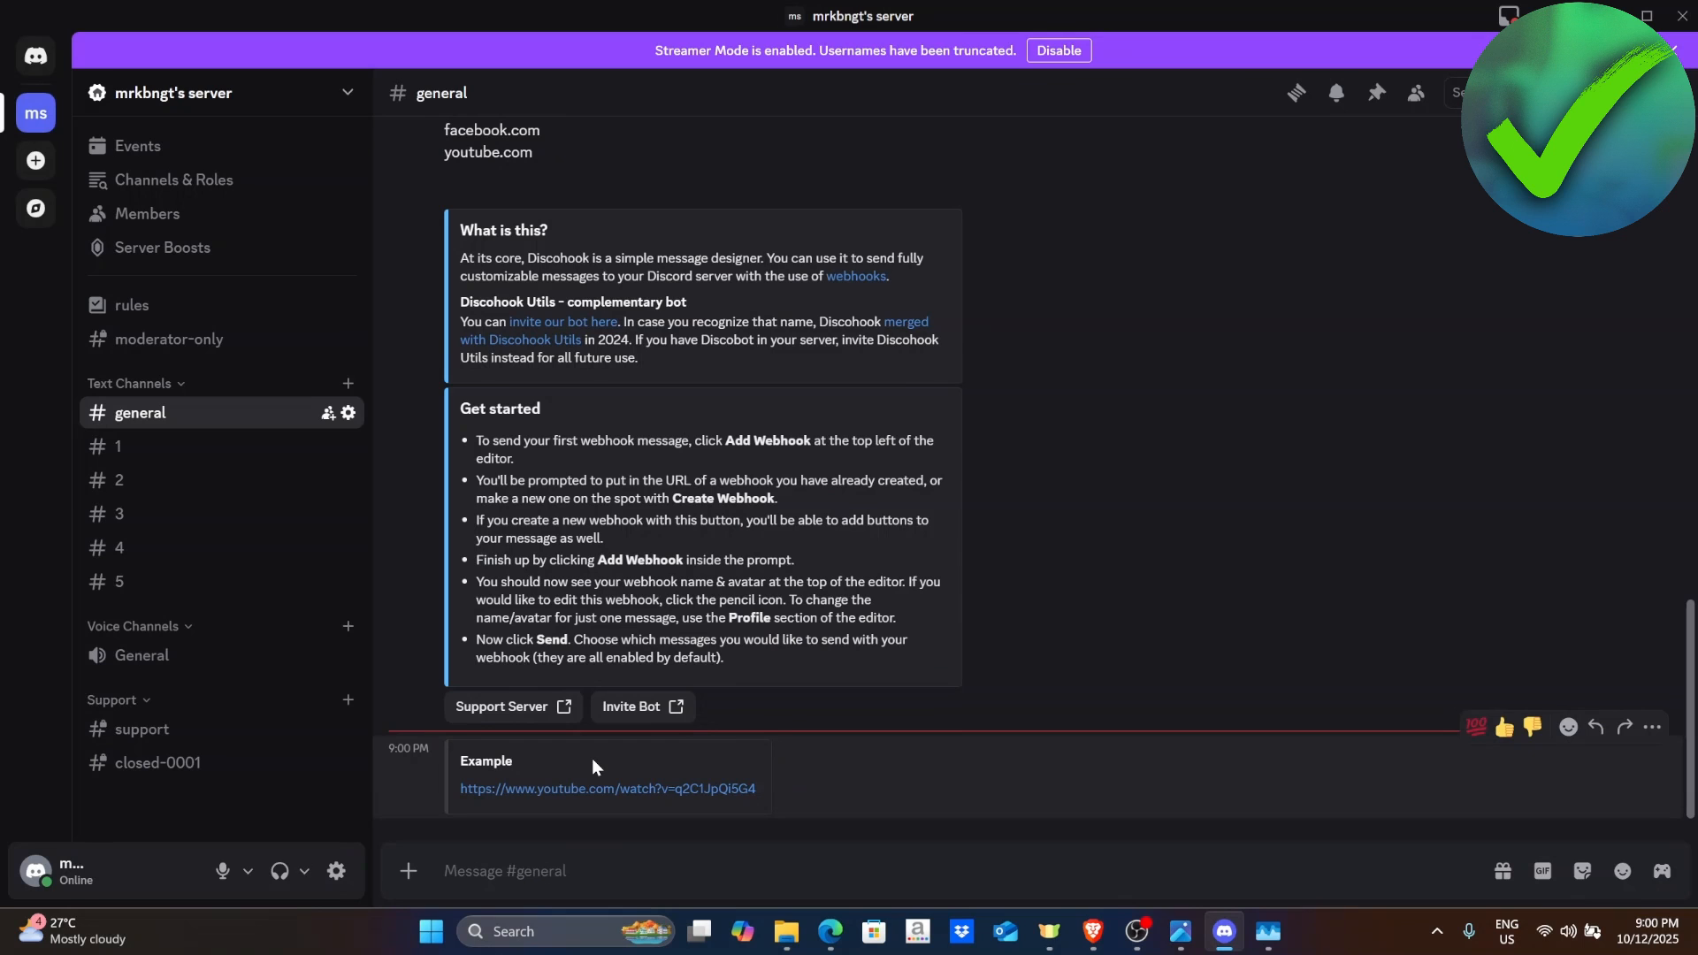
left_click(590, 792)
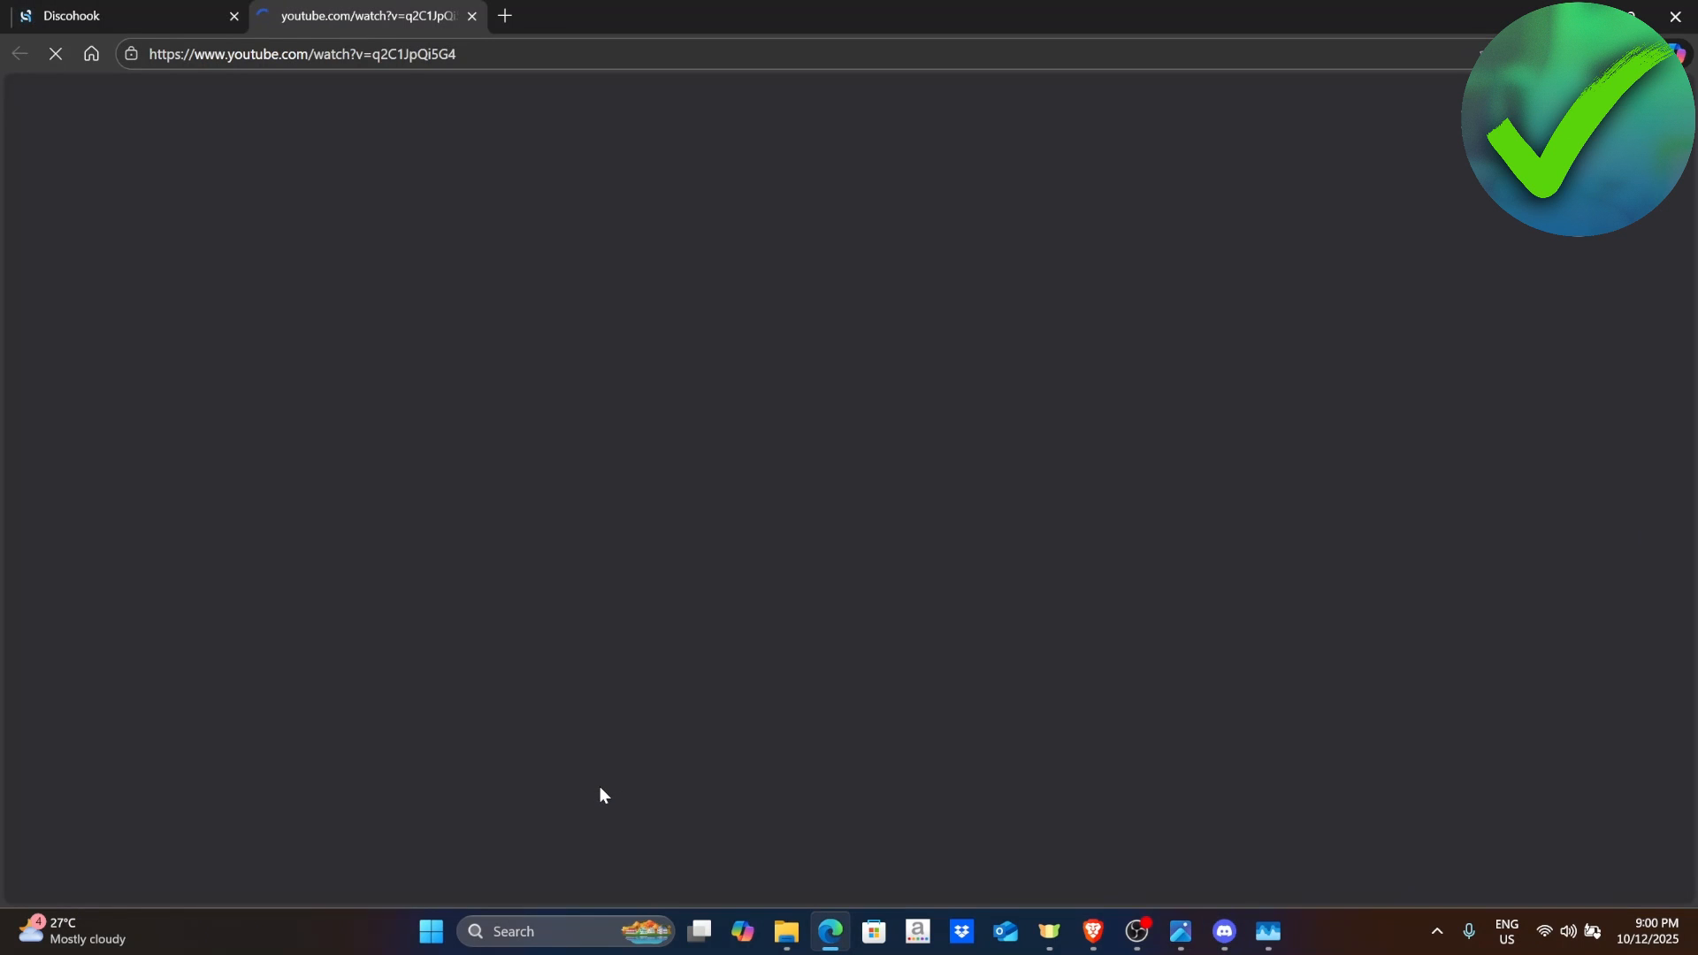
left_click(470, 14)
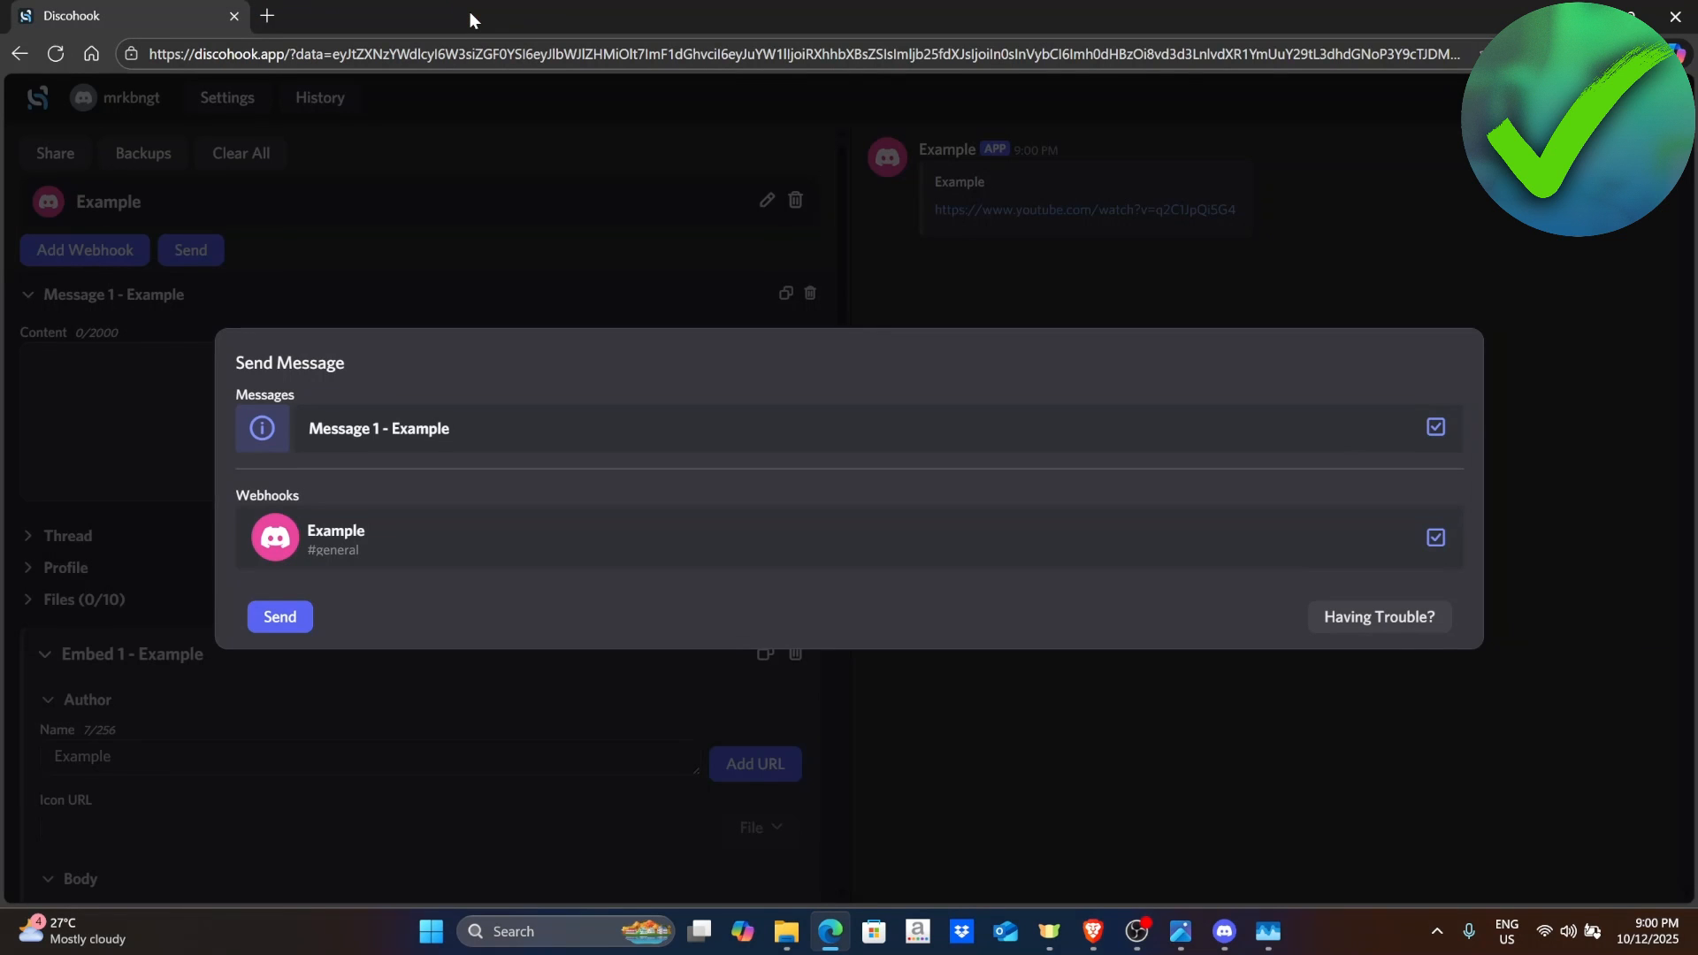